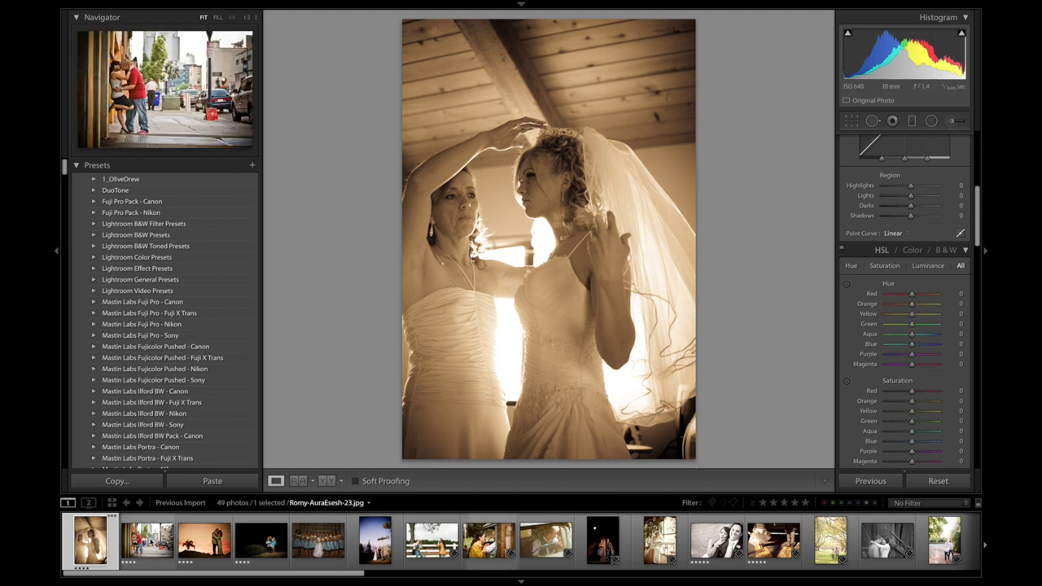
Step: Review the couple's street kiss, sunset embrace and dark night portrait, ending on the bridesmaids group photo
left_click(153, 542)
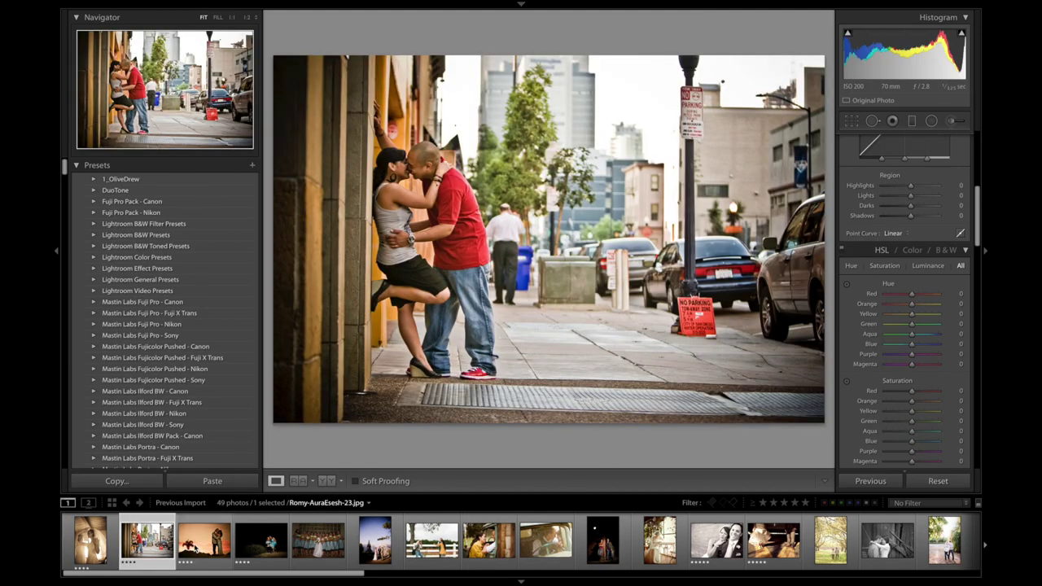
left_click(198, 549)
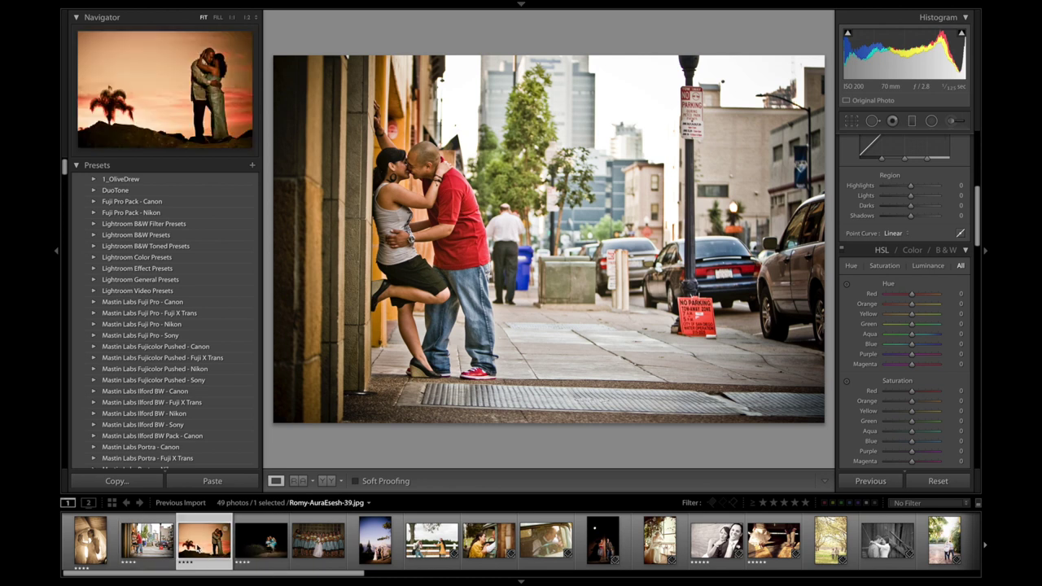
left_click(264, 542)
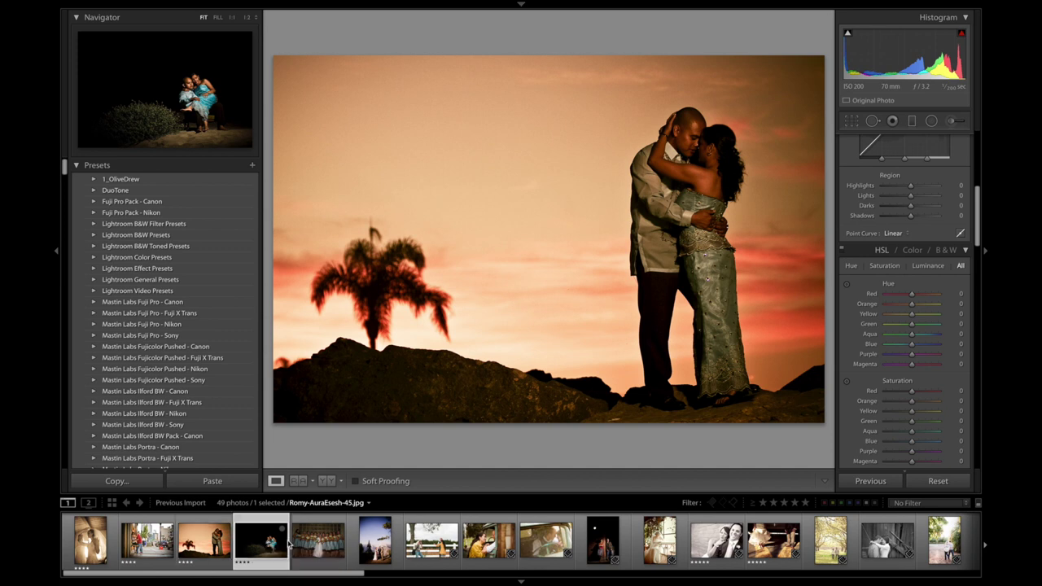
left_click(158, 545)
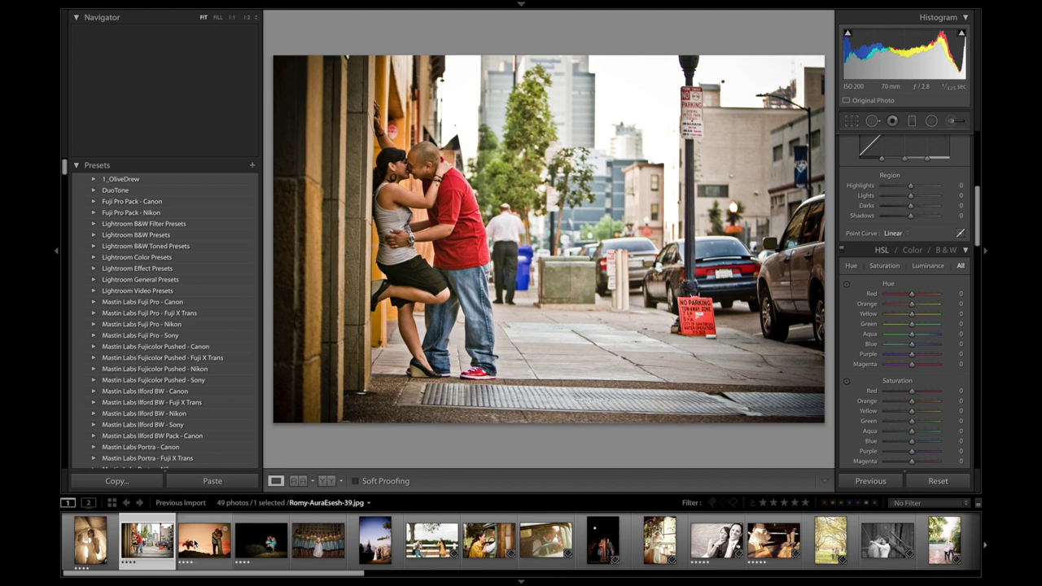
left_click(216, 544)
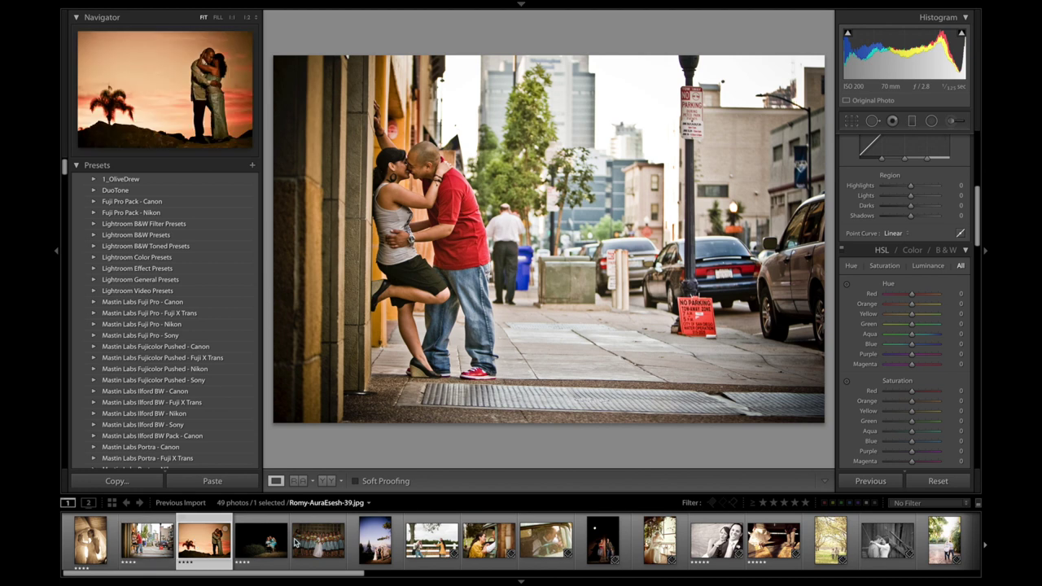
left_click(305, 543)
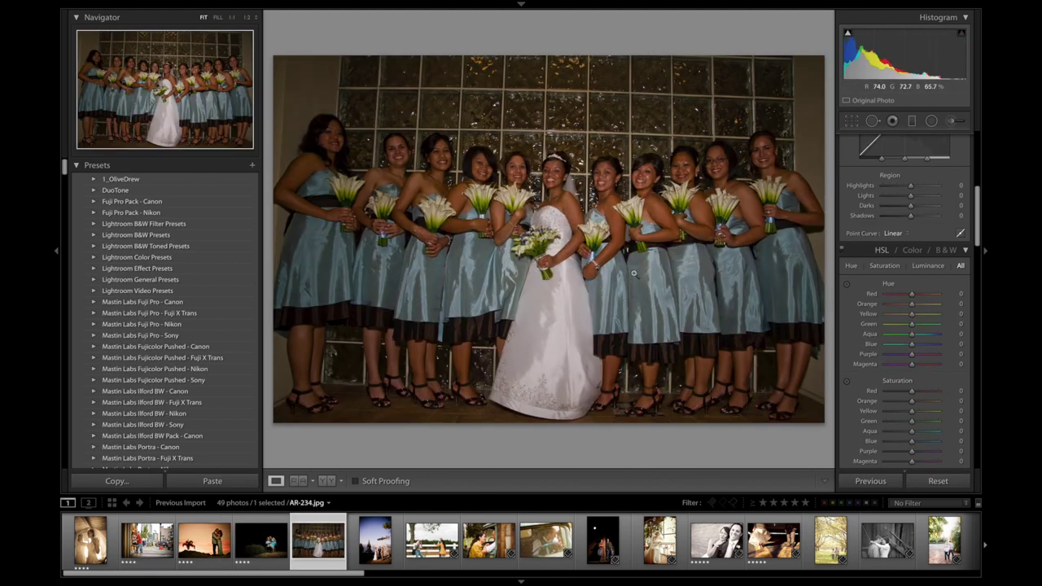
Step: Go back from the dark night portrait through the sunset and street photos to the sepia bridal photo
left_click(247, 545)
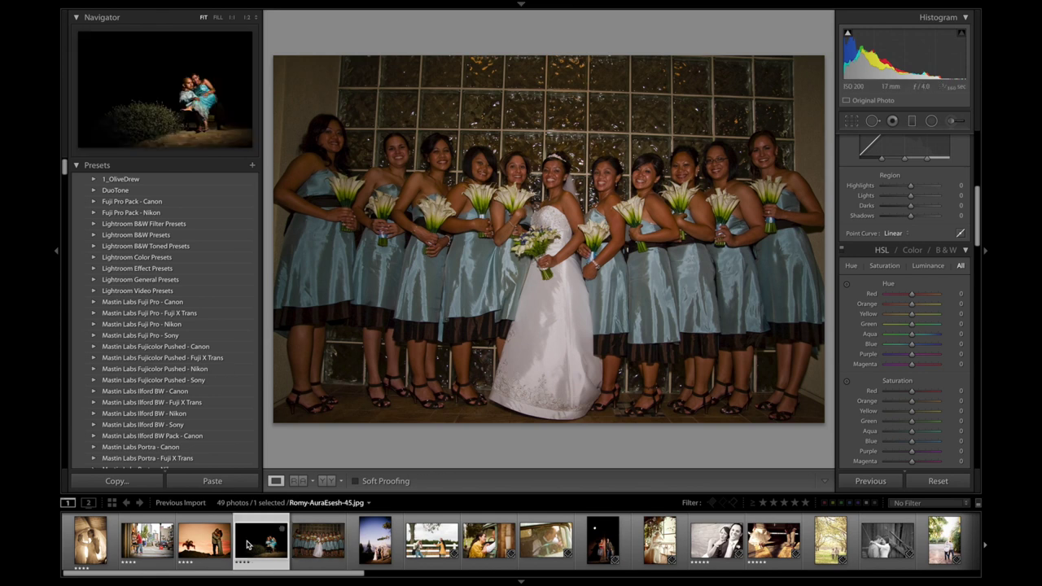
key("Left")
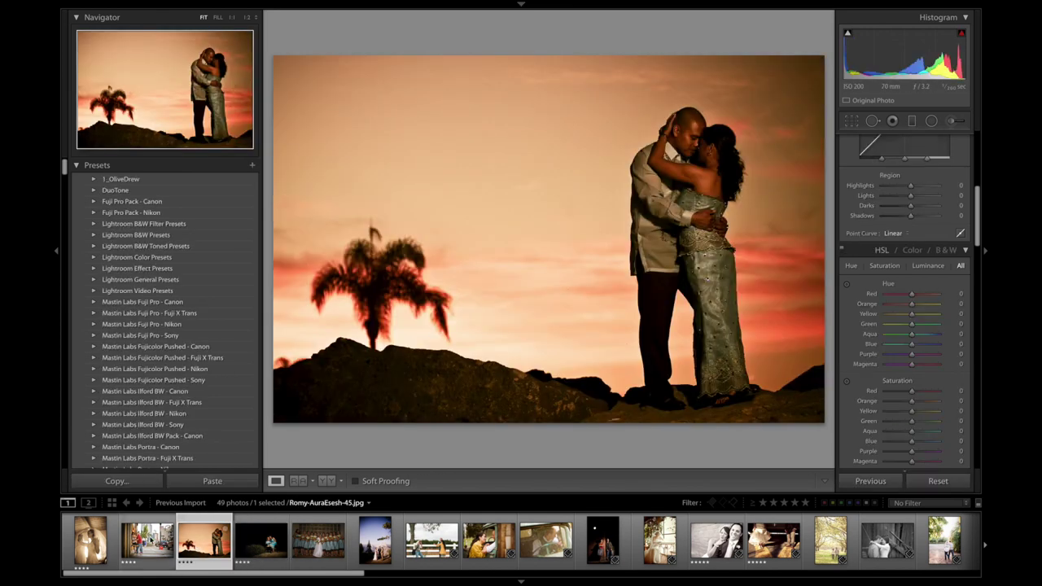
key("Left")
key("Left")
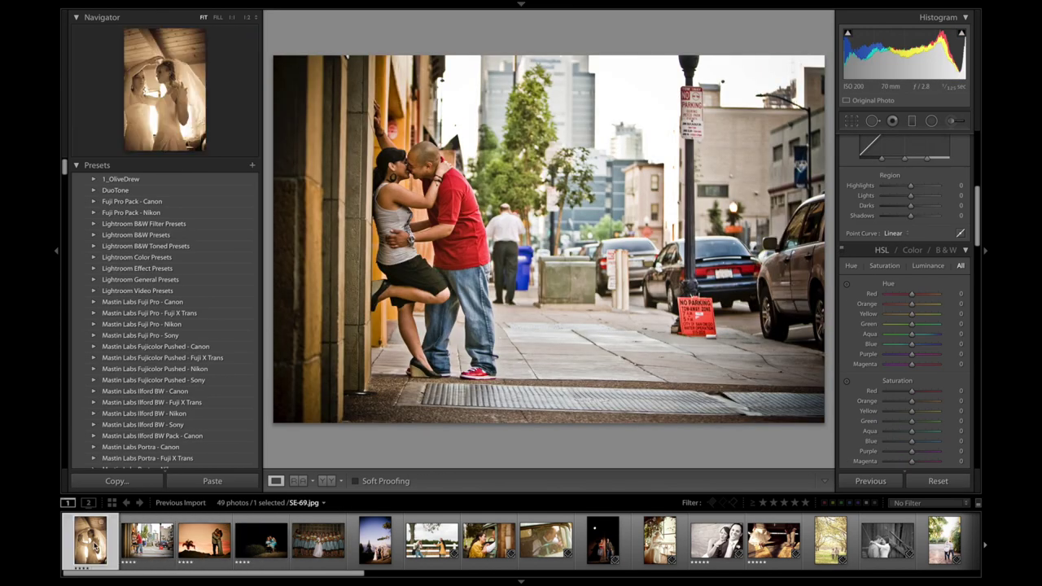
Step: Compare the mountain ceremony and bridesmaids photos with the sunset, street and sepia bridal photos
left_click(375, 540)
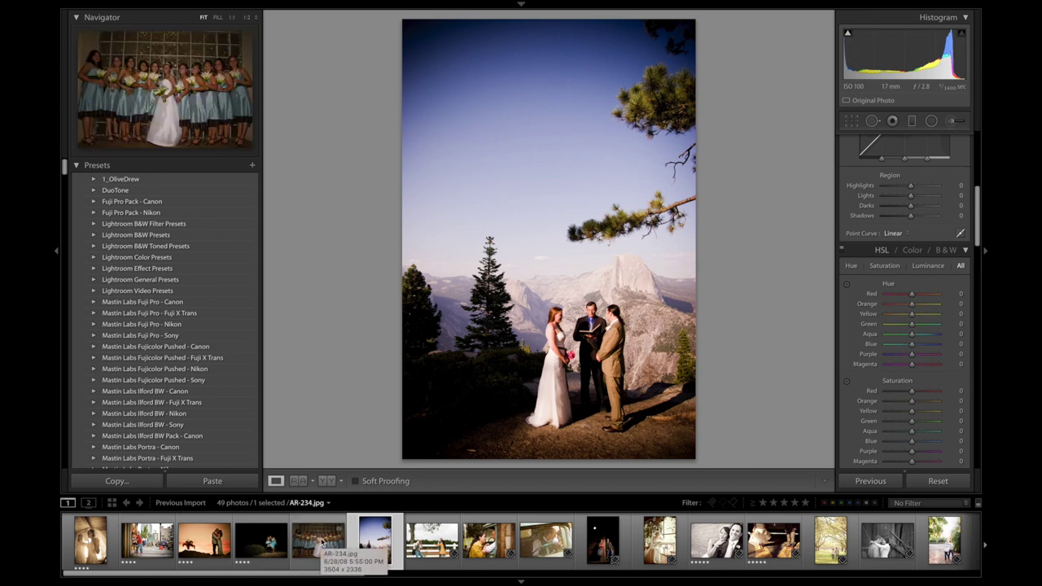
left_click(321, 540)
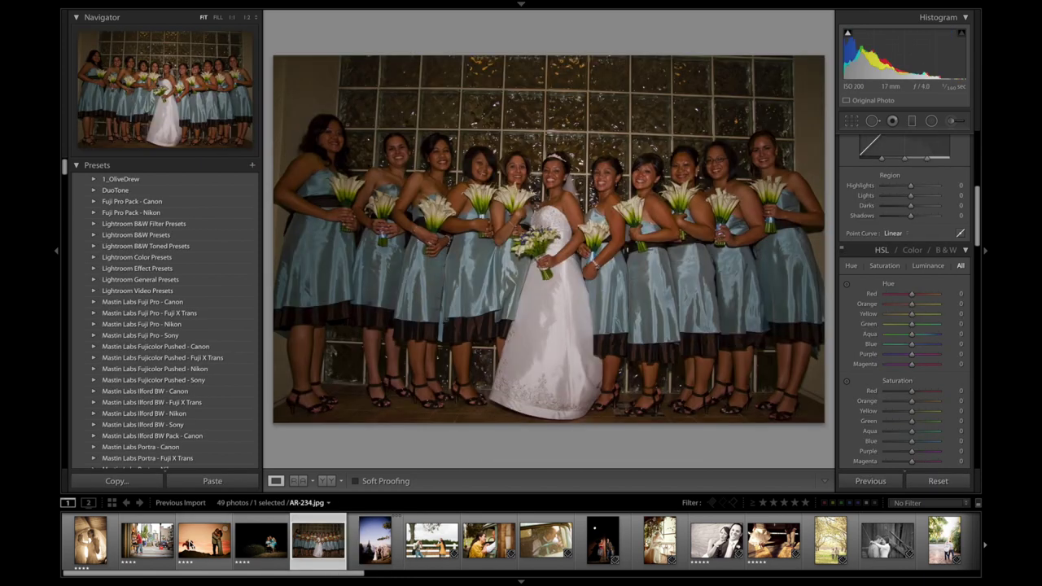
left_click(203, 540)
left_click(147, 540)
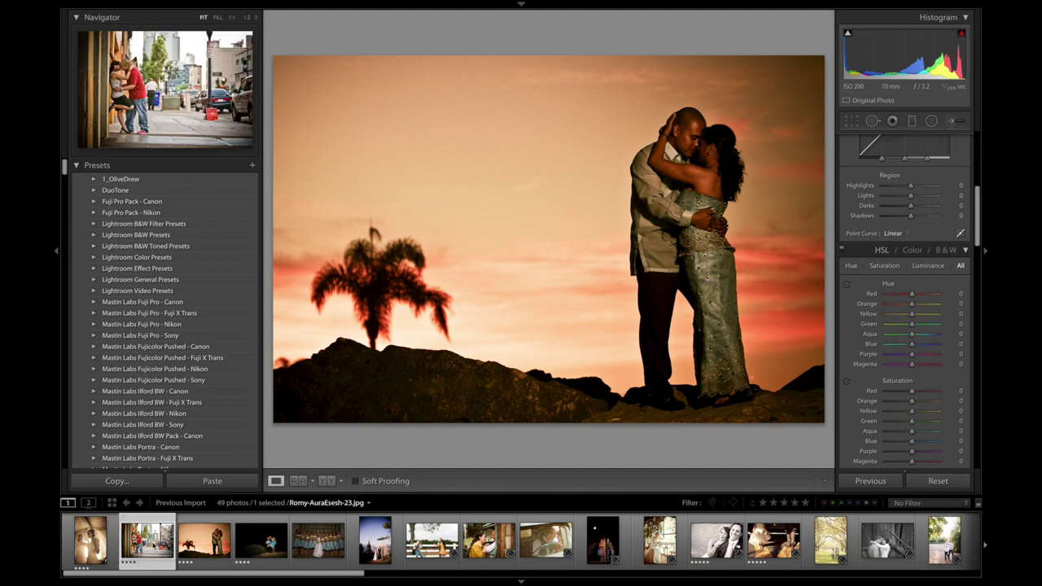
left_click(91, 539)
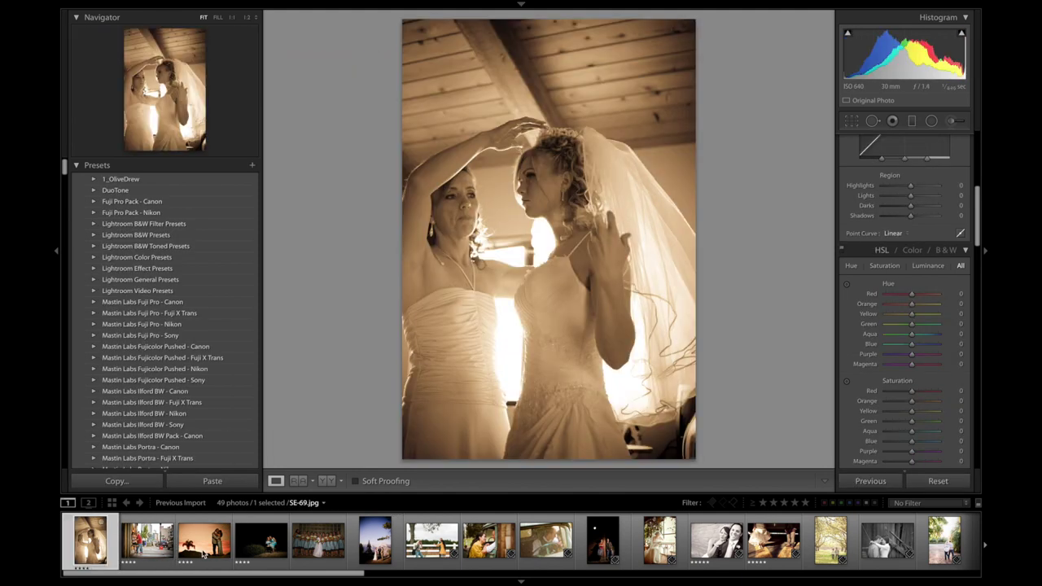
Step: Review the sunset, bridesmaids, night portrait and street photos against the mountain ceremony photo, ending on the ceremony
left_click(204, 551)
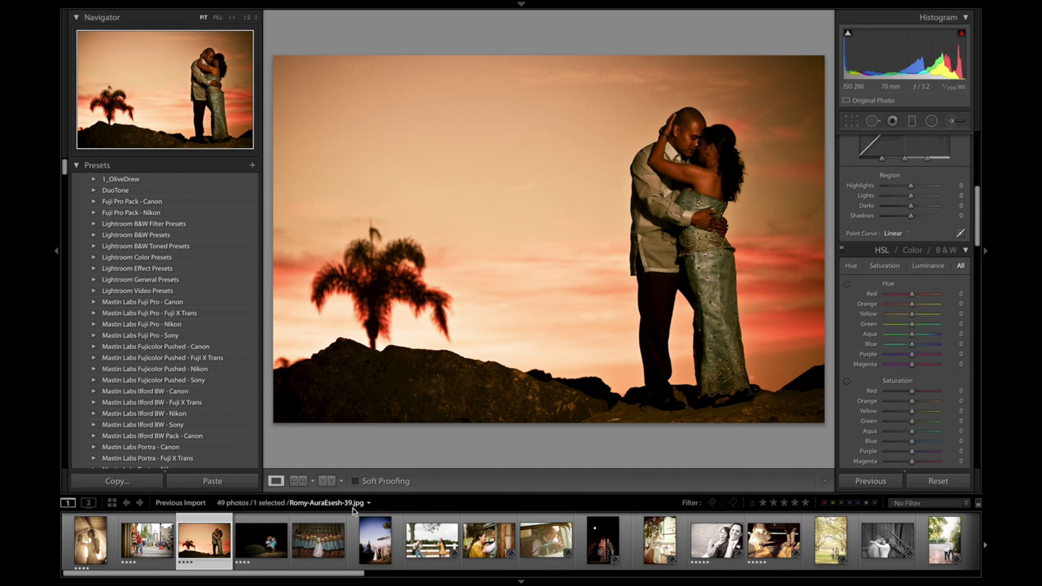
left_click(334, 537)
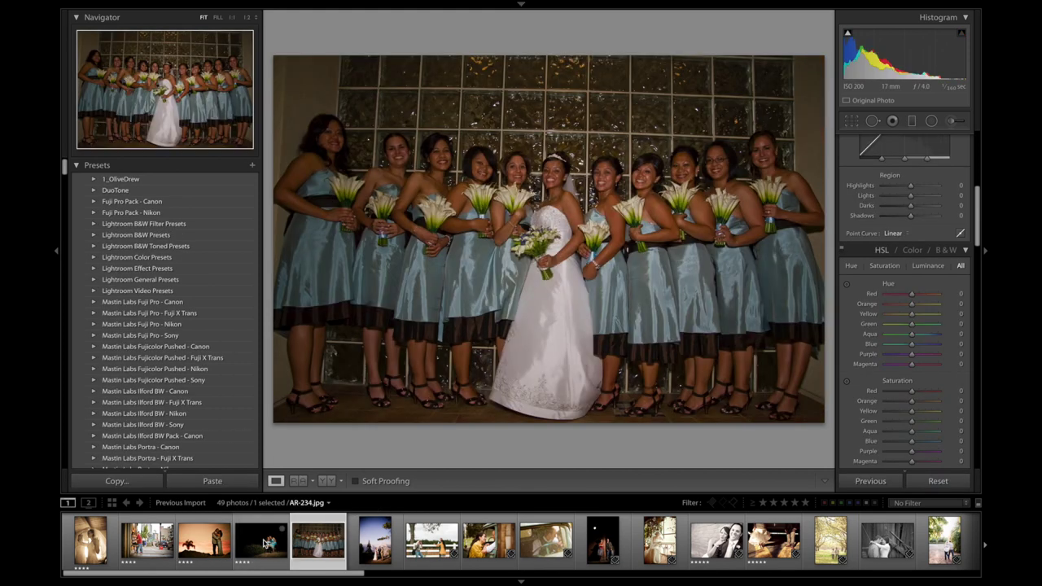
left_click(265, 544)
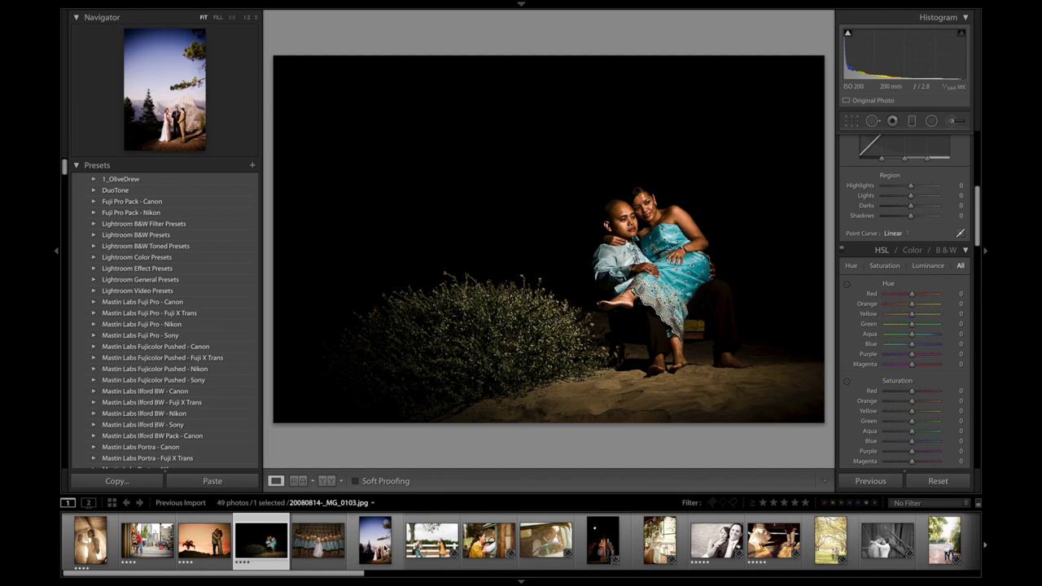
left_click(382, 544)
scroll(431, 542, "down", 1)
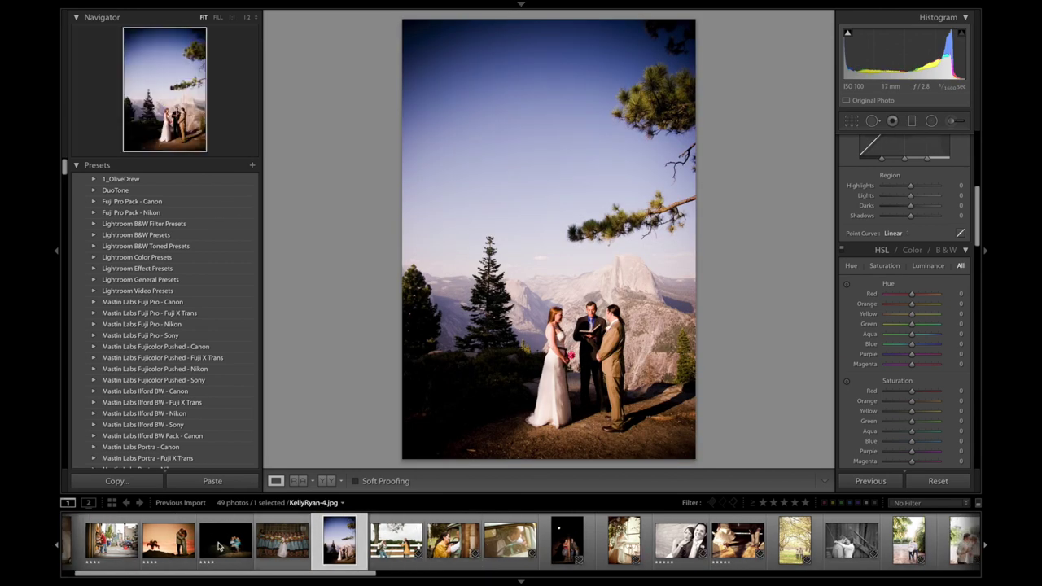
left_click(111, 540)
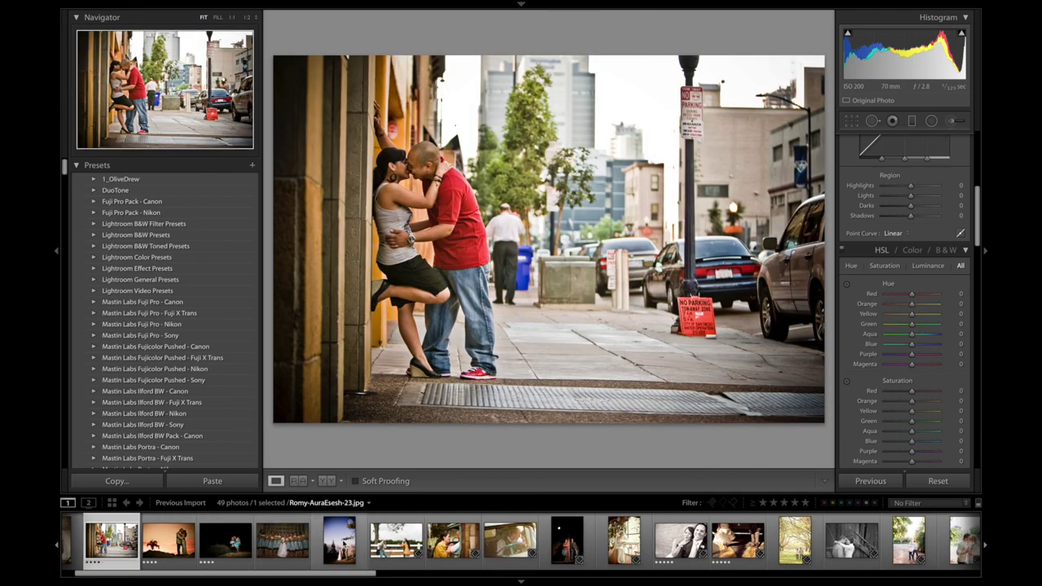
left_click(341, 541)
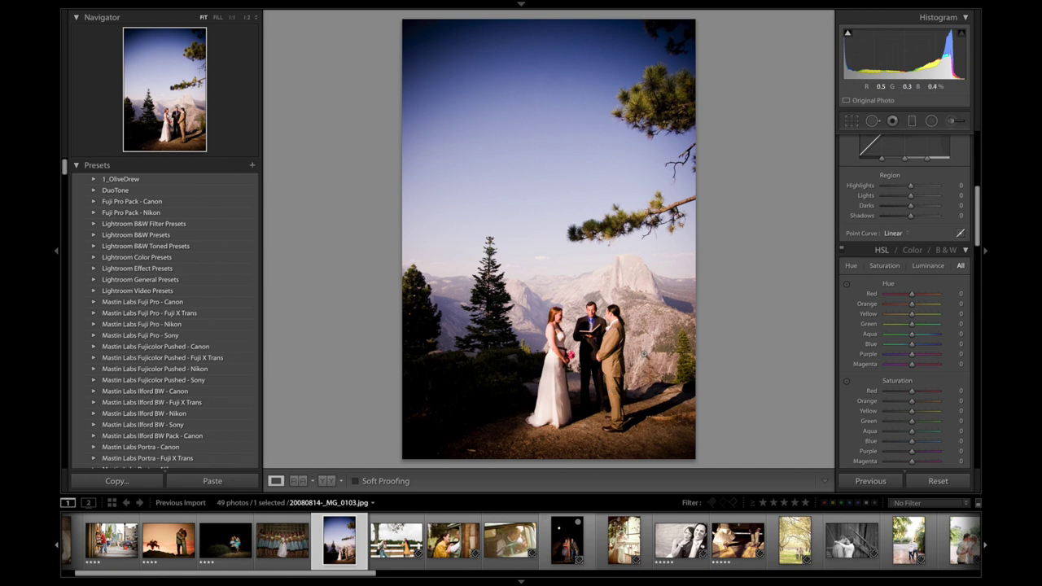
Step: Compare the white-fence photo with the yellow-coat truck photo and the couple seen through the truck's windshield
scroll(339, 528, "right", 3)
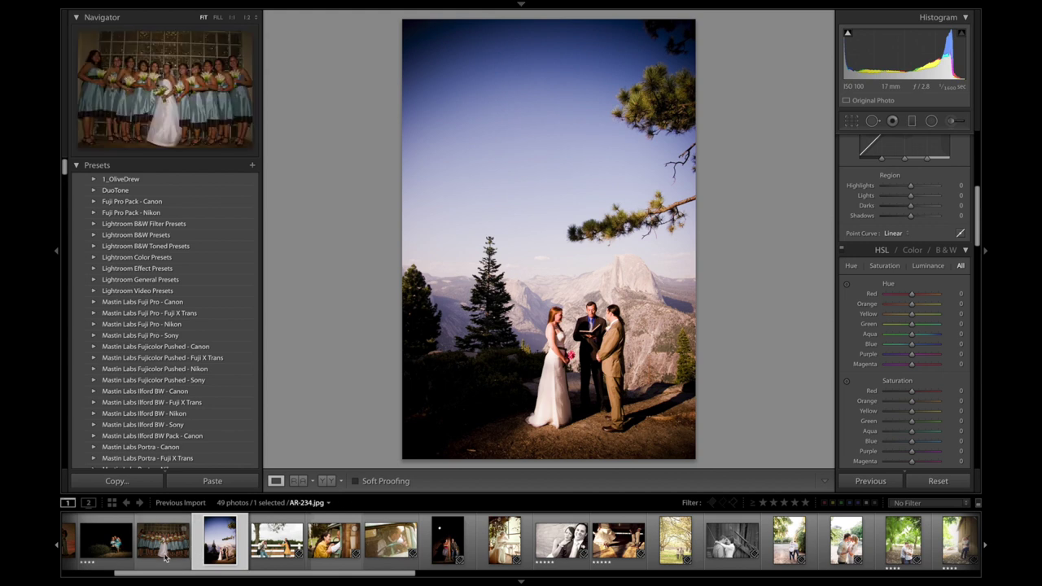
left_click(270, 539)
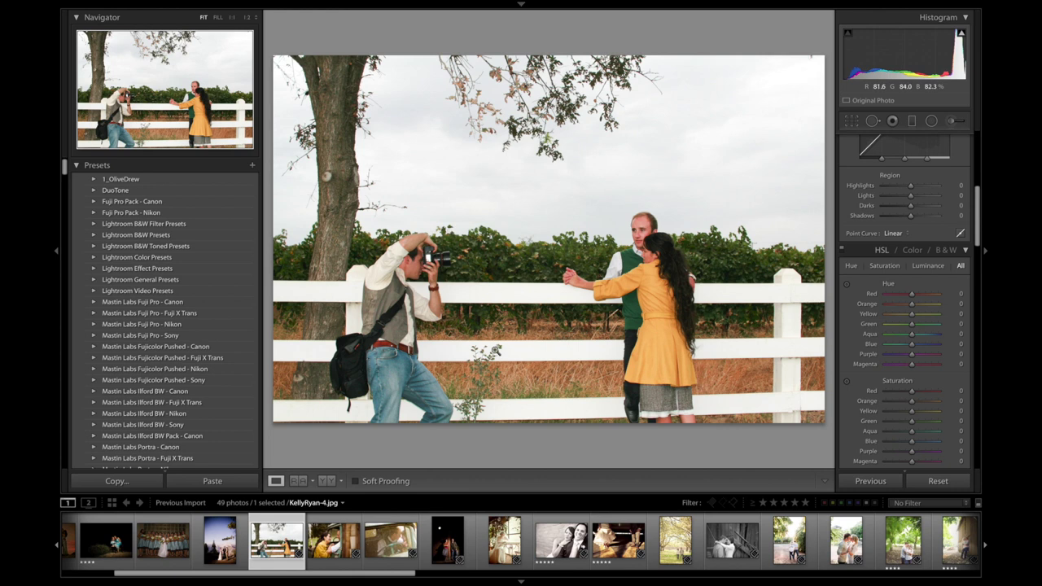
left_click(326, 546)
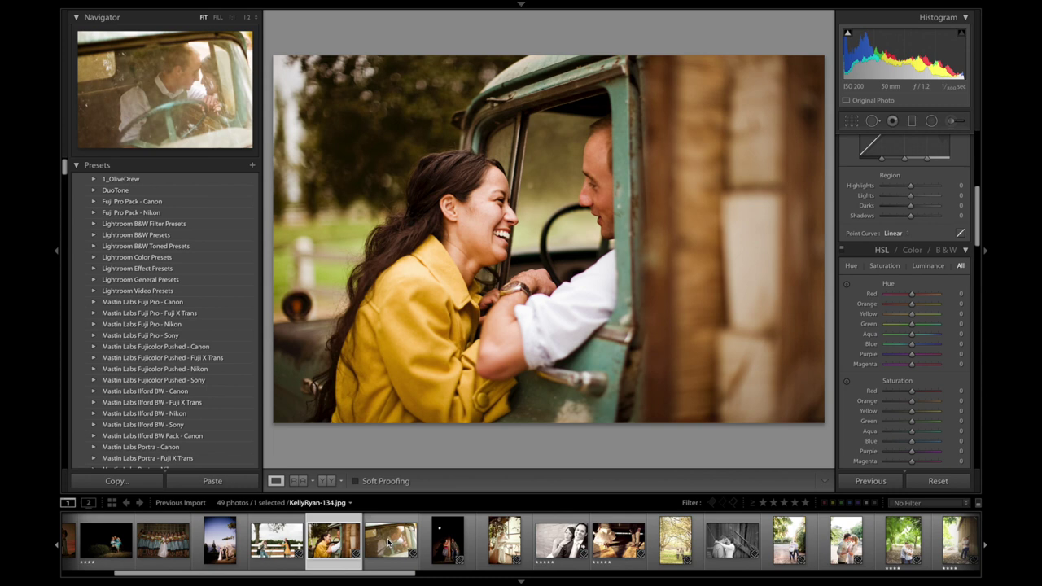
left_click(389, 544)
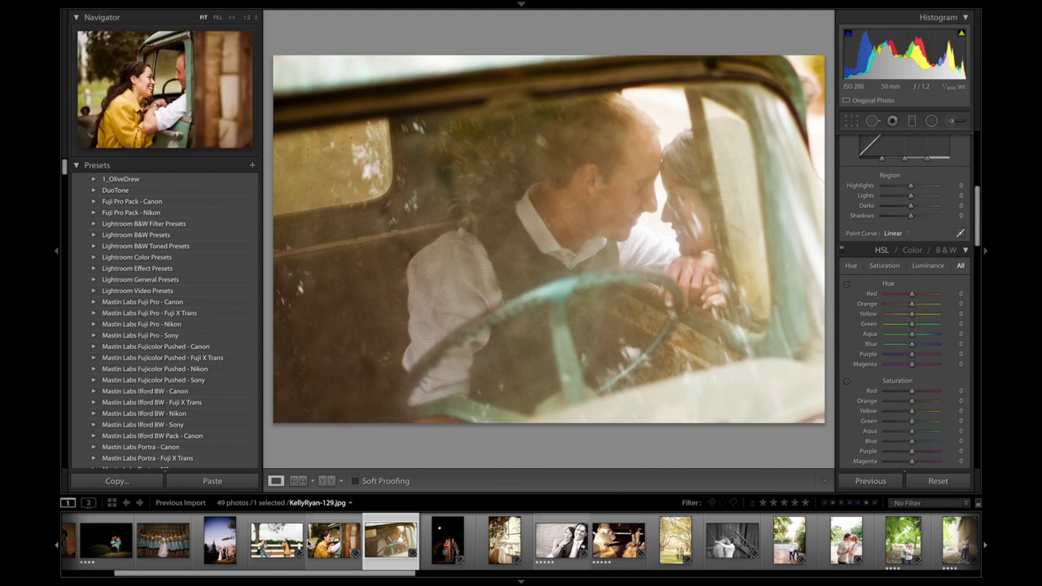
left_click(281, 541)
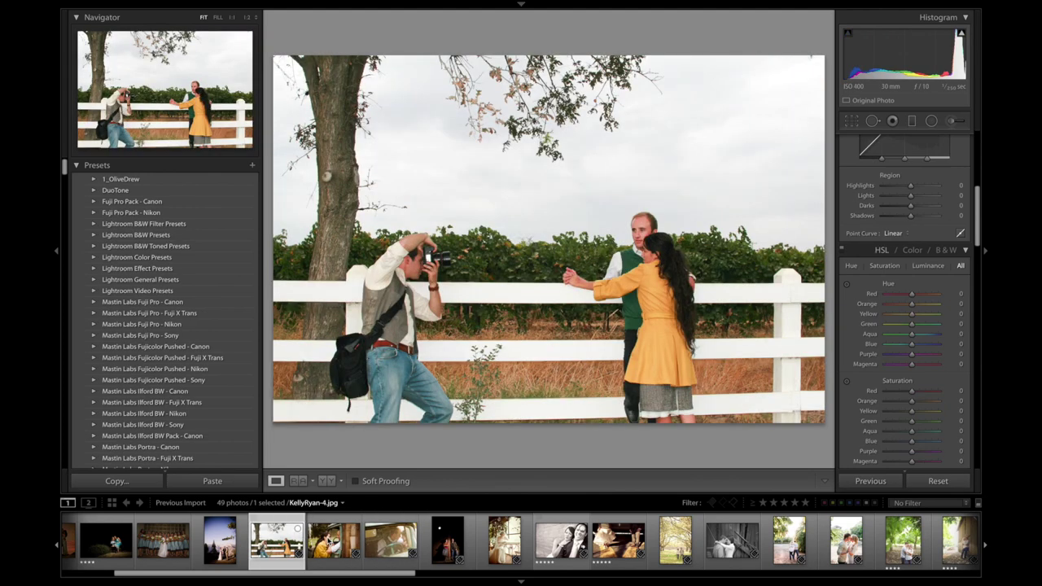
left_click(332, 540)
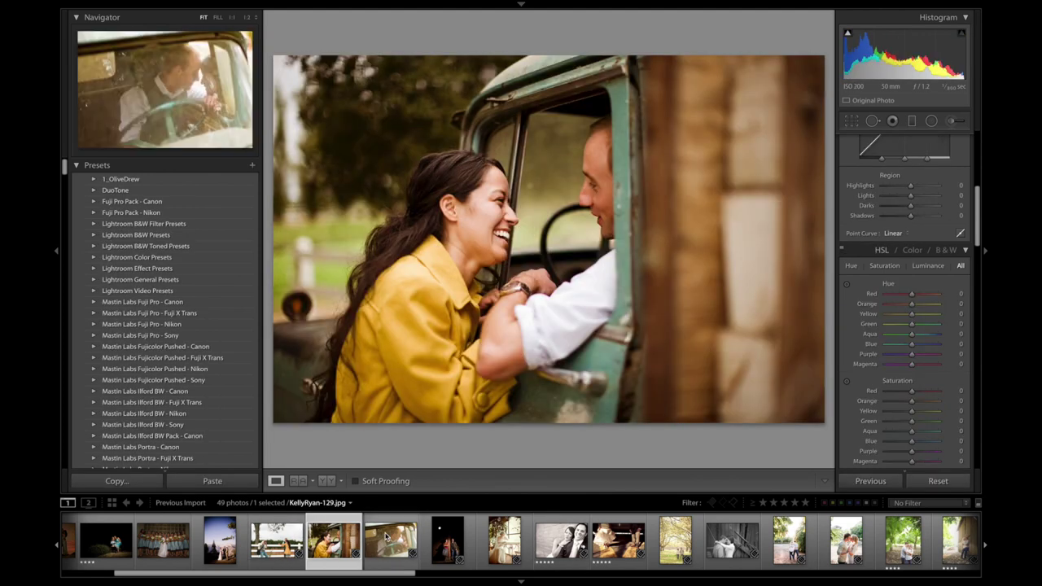
left_click(387, 536)
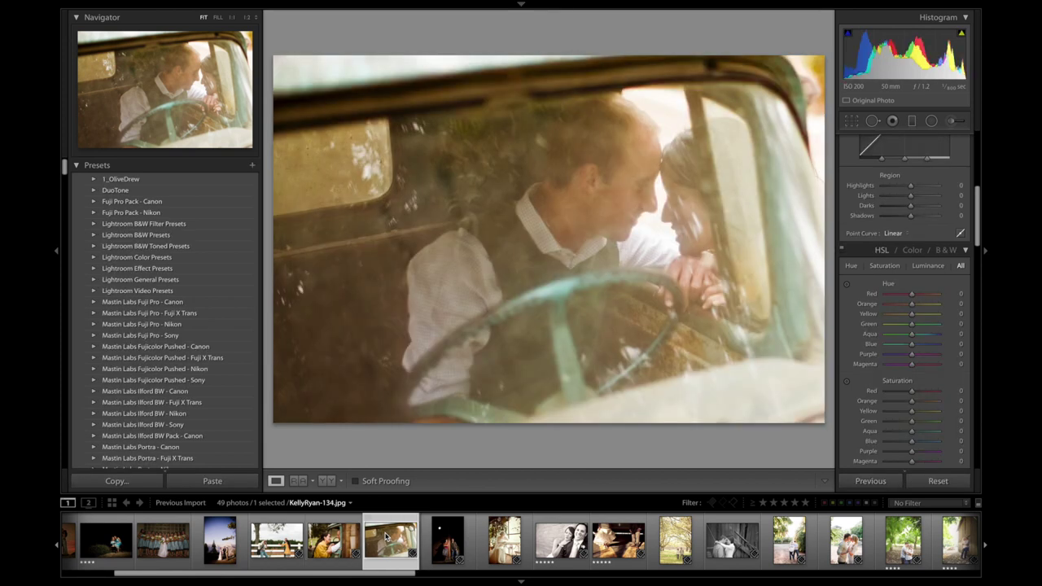
Step: Compare the night photo of the couple at the brick wall with the truck windshield photo
scroll(382, 539, "down", 2)
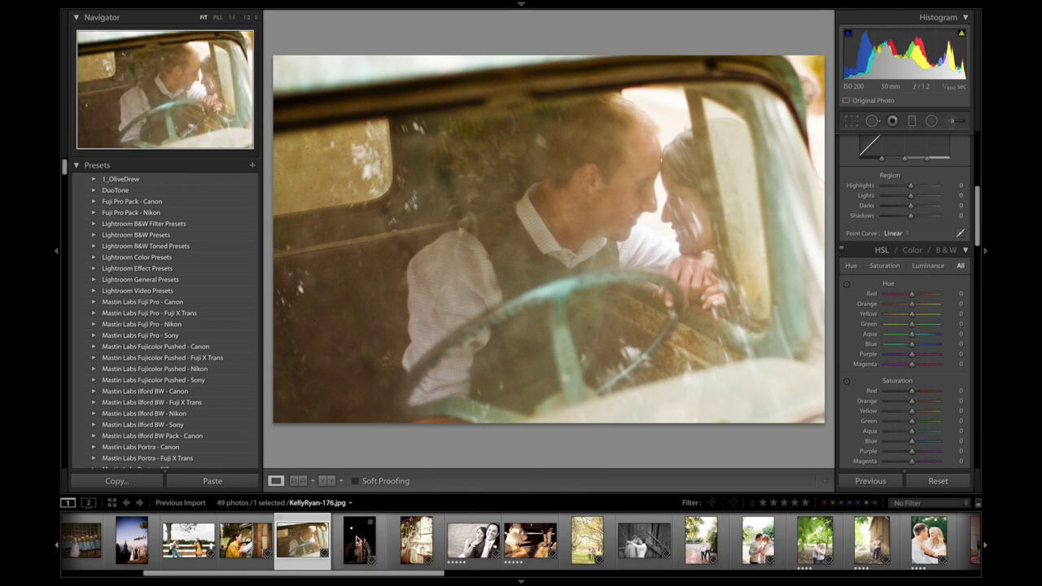
left_click(357, 541)
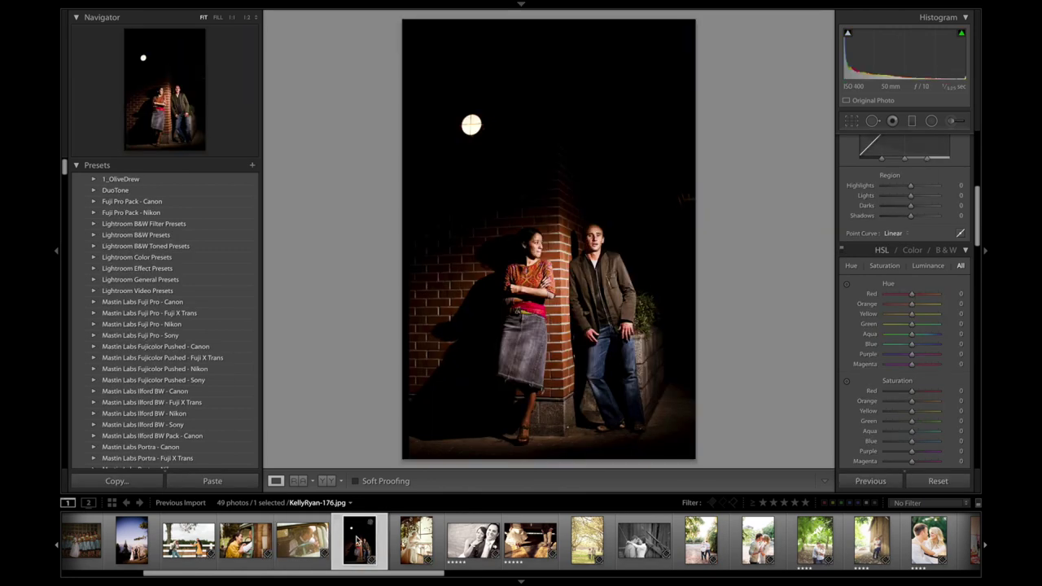
scroll(350, 542, "down", 1)
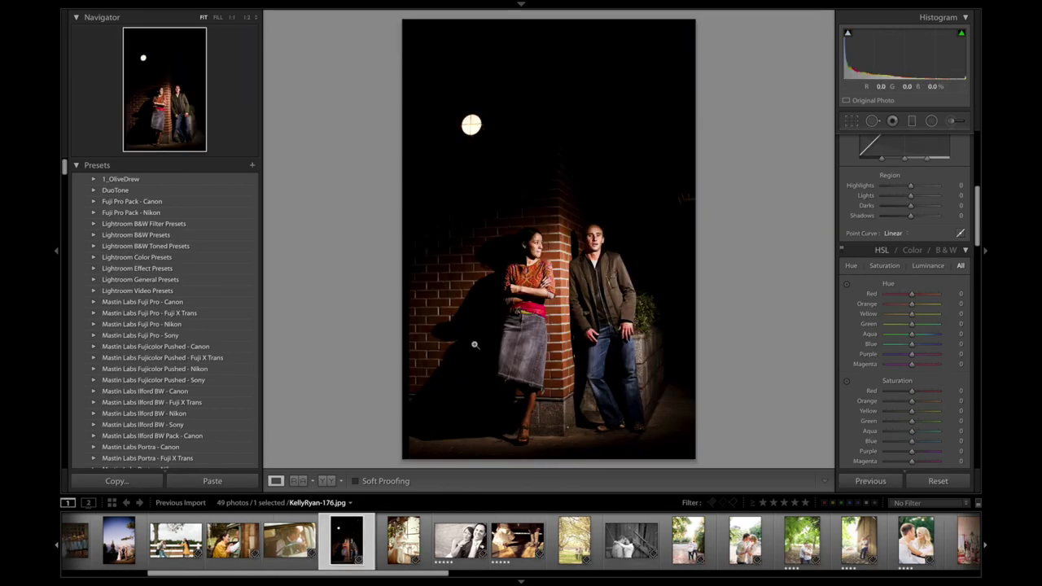
left_click(281, 548)
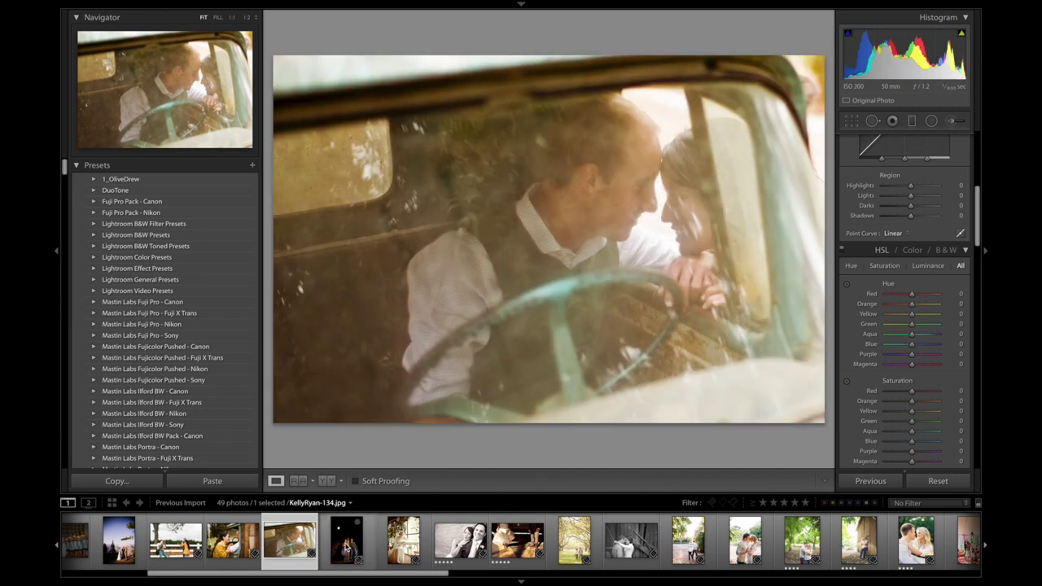
left_click(350, 541)
scroll(407, 544, "up", 2)
scroll(464, 554, "down", 2)
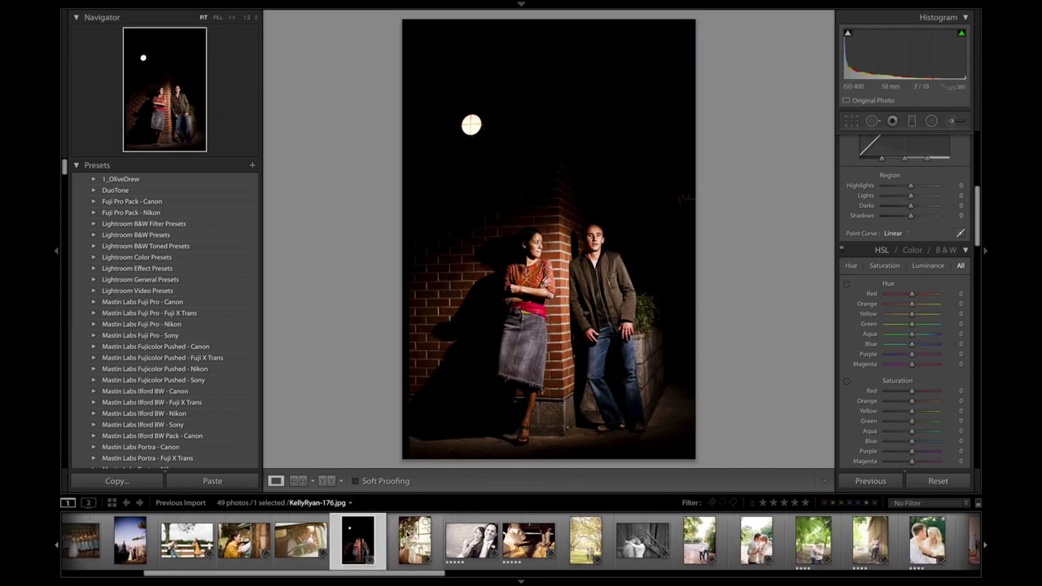
Step: View the veiled bride at the garden table and the photo of the couple's feet on yellow stripes
scroll(415, 541, "down", 2)
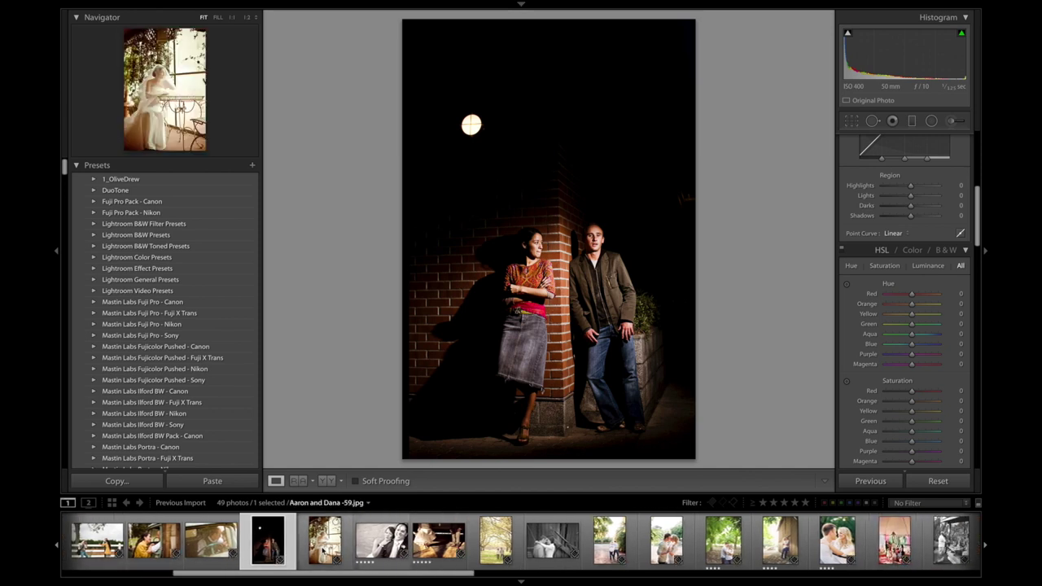
scroll(324, 553, "down", 1)
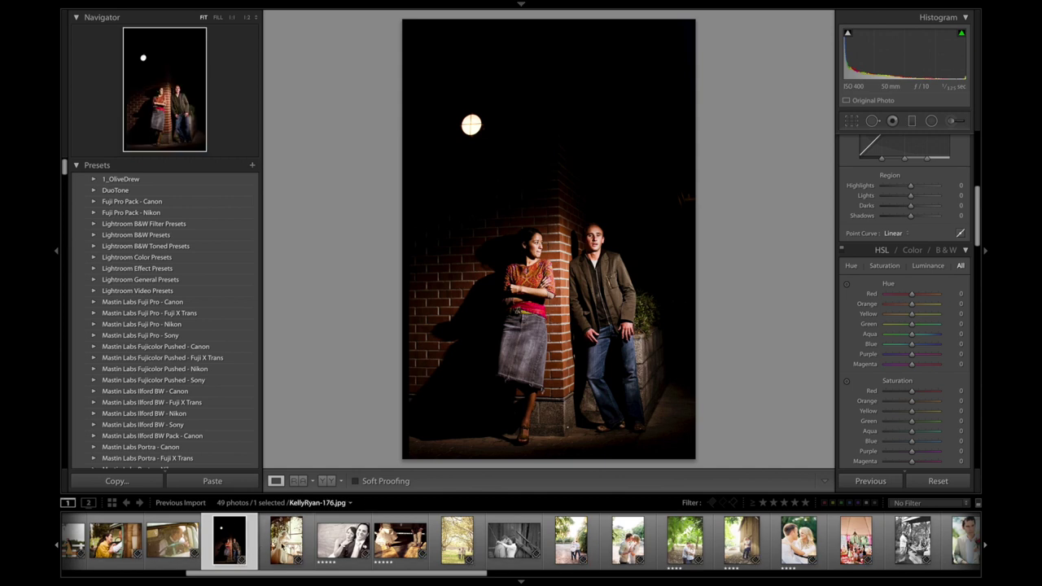
left_click(287, 542)
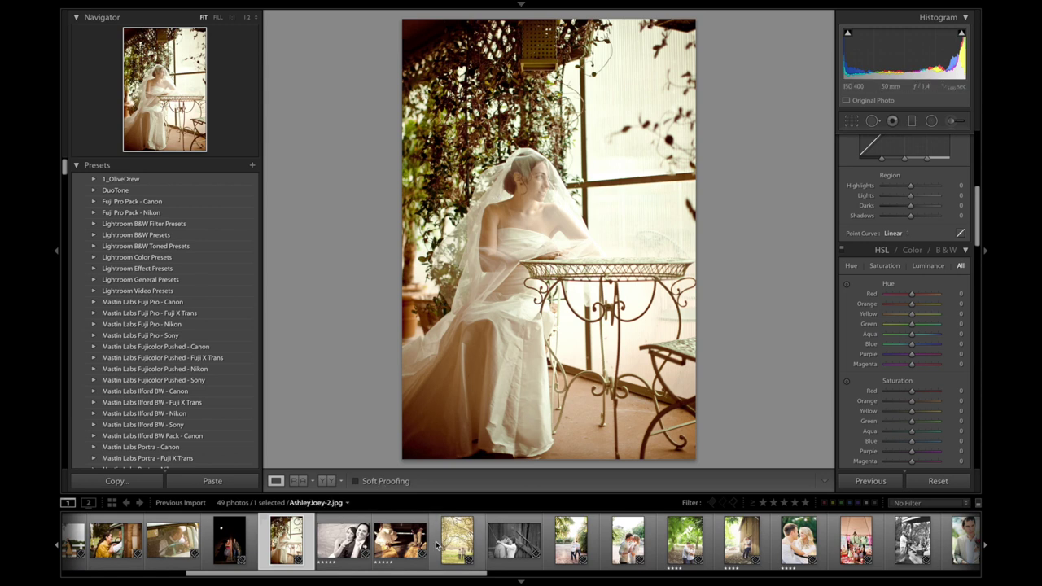
left_click(399, 544)
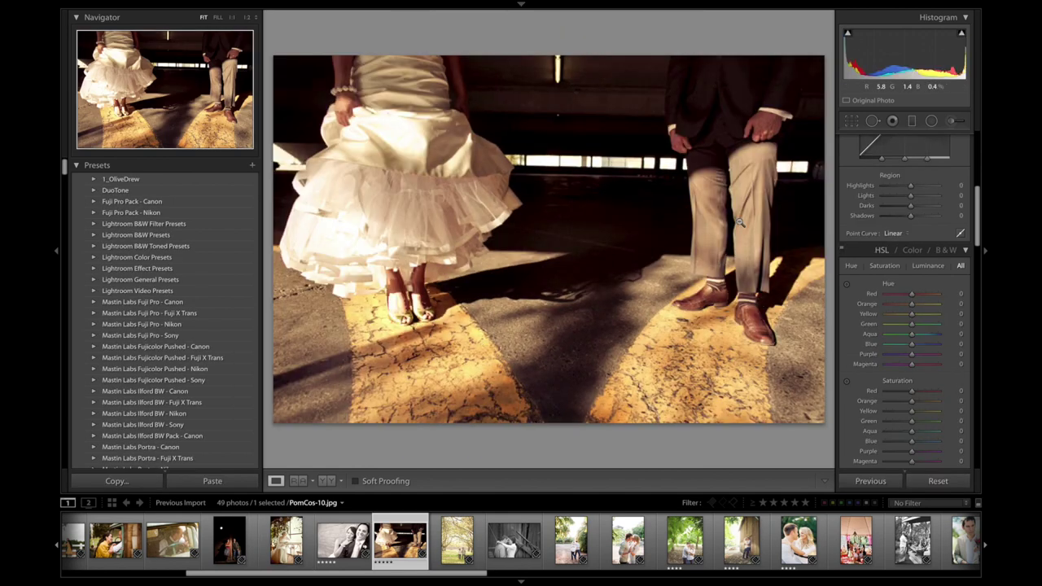
Step: Compare the sunlit orchard couple with the monochrome birdcage-veil portrait and the black-and-white photo of the couple at the barn wall
left_click(455, 541)
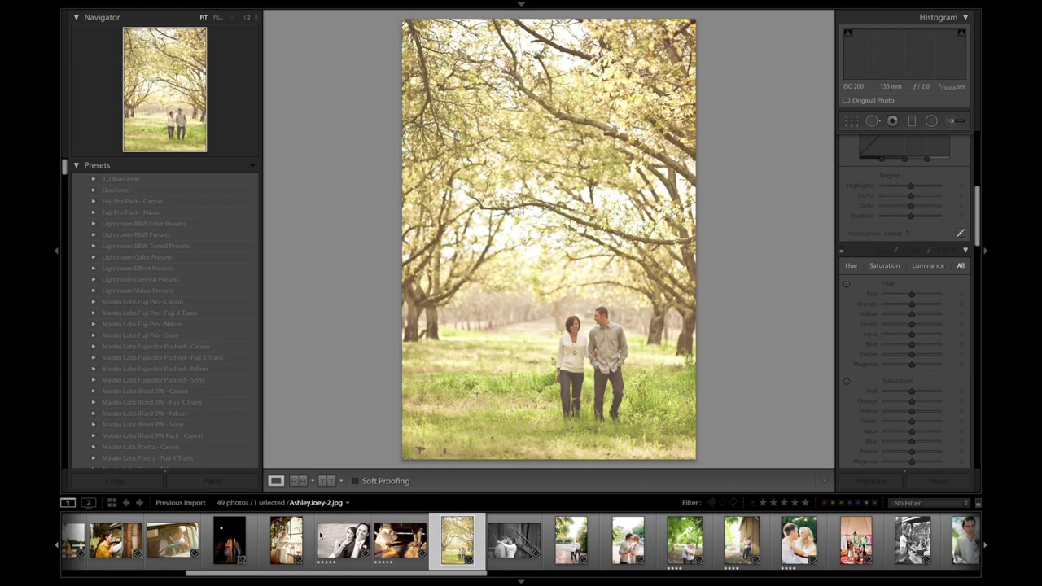
left_click(330, 539)
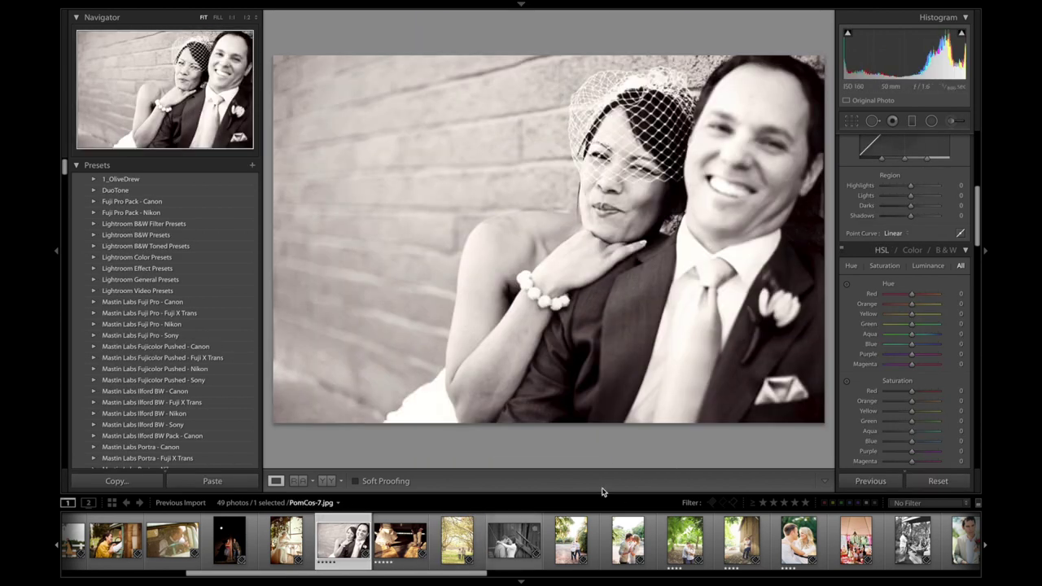
left_click(519, 537)
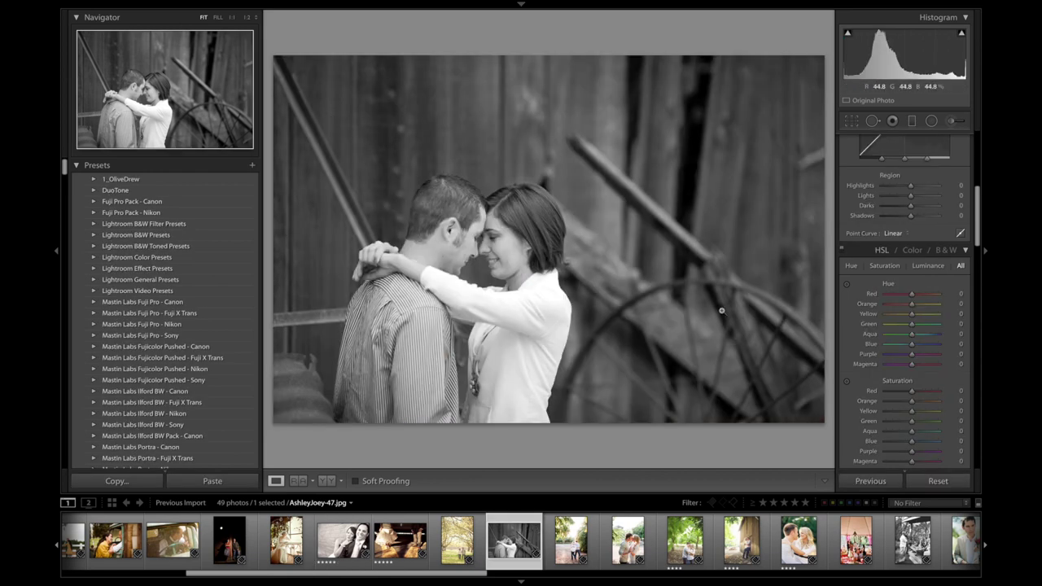
Step: View the blonde couple's engagement photos, from the dirt path walk through the orchard and barn shots to the close-up embrace
key("Right")
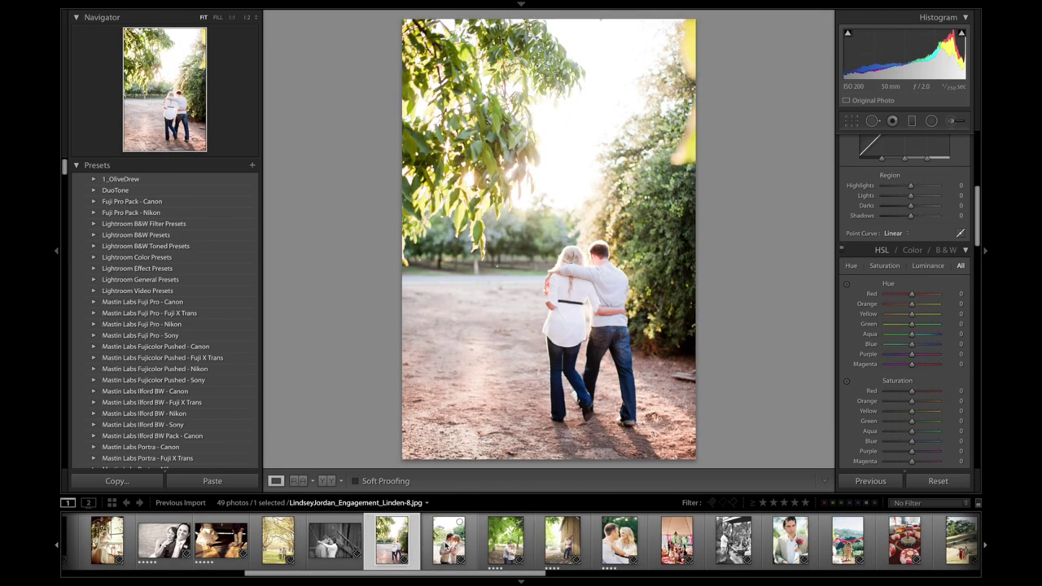
left_click(450, 539)
left_click(504, 542)
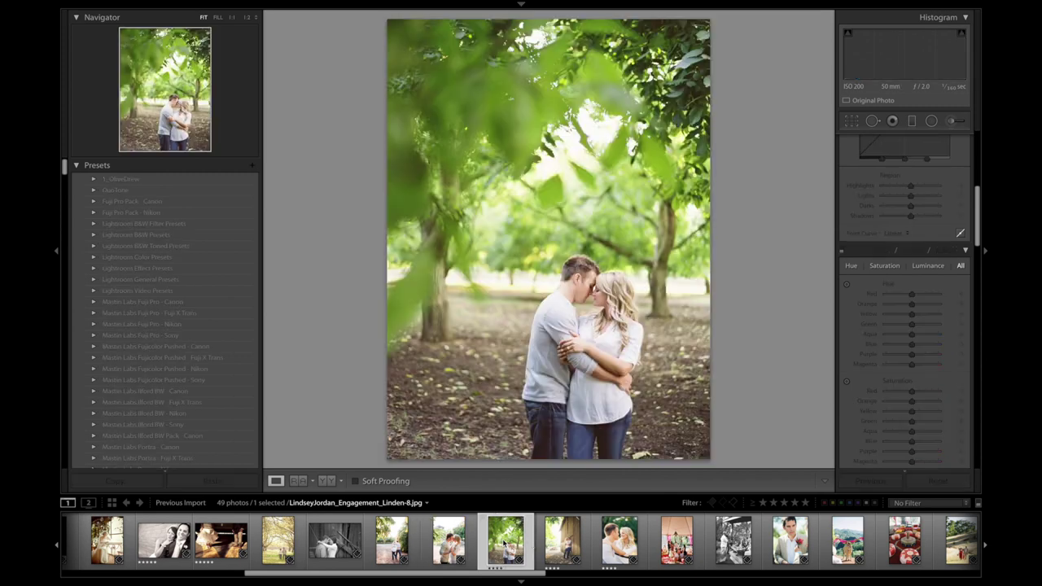
left_click(574, 543)
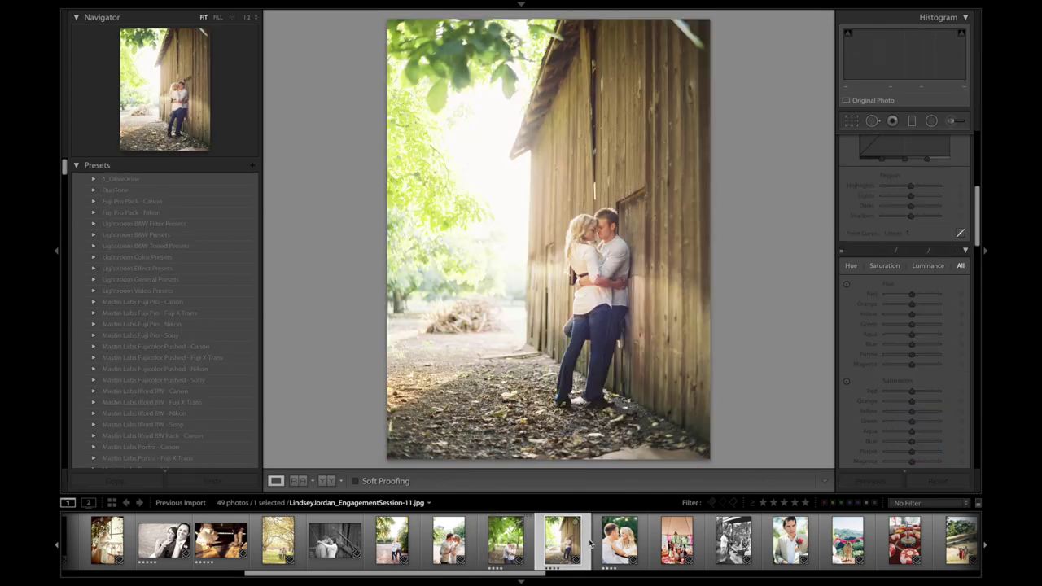
scroll(570, 541, "down", 2)
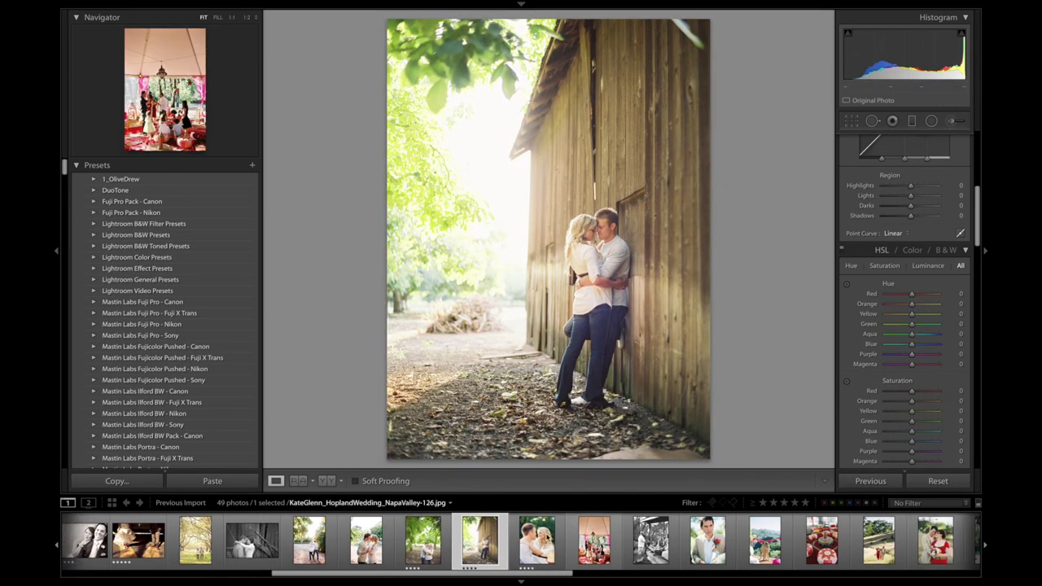
left_click(535, 541)
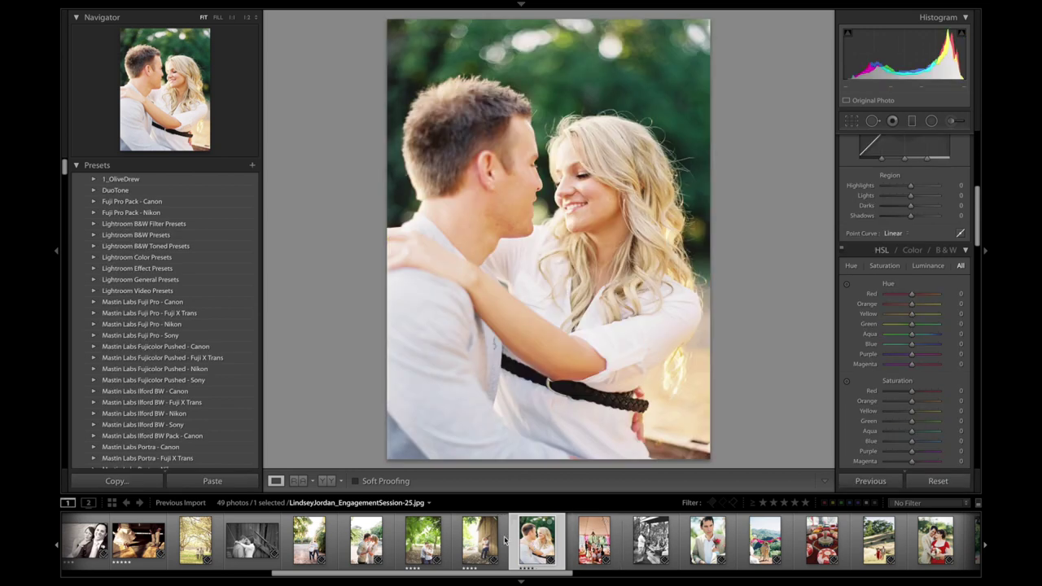
Step: Revisit the engagement photos of the dirt path walk, the backlit kiss and the embrace under green leaves
left_click(315, 550)
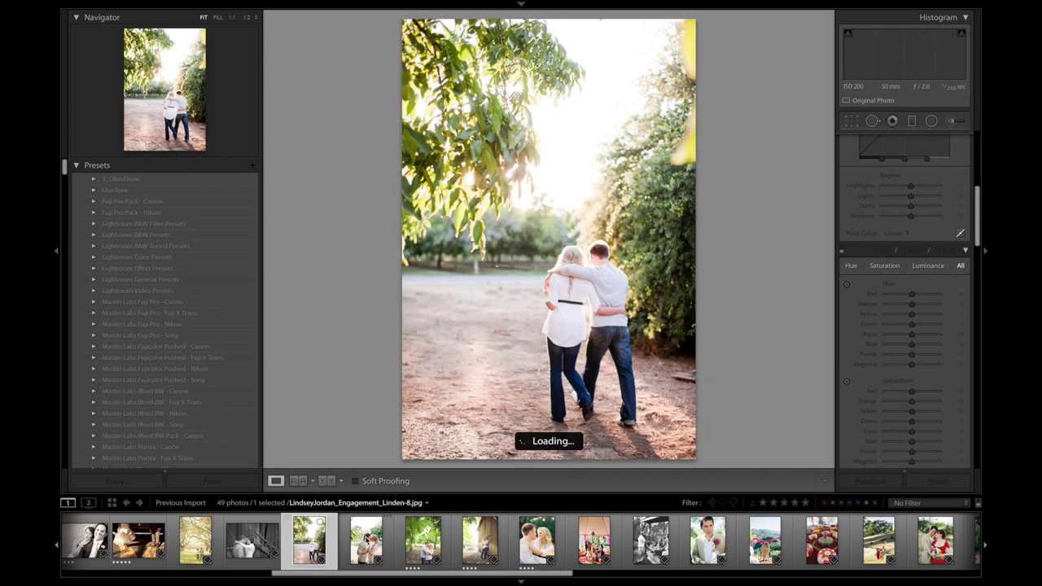
left_click(368, 542)
left_click(441, 539)
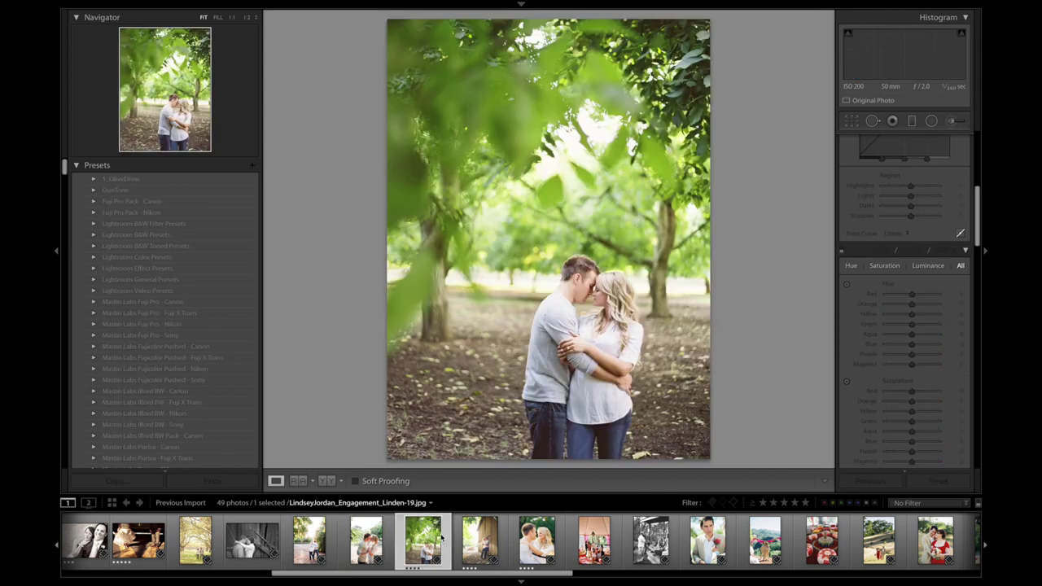
Step: Go through the engagement series once more from the dirt path walk, comparing its brightness and greens up to the close-up embrace
scroll(441, 539, "up", 3)
left_click(464, 539)
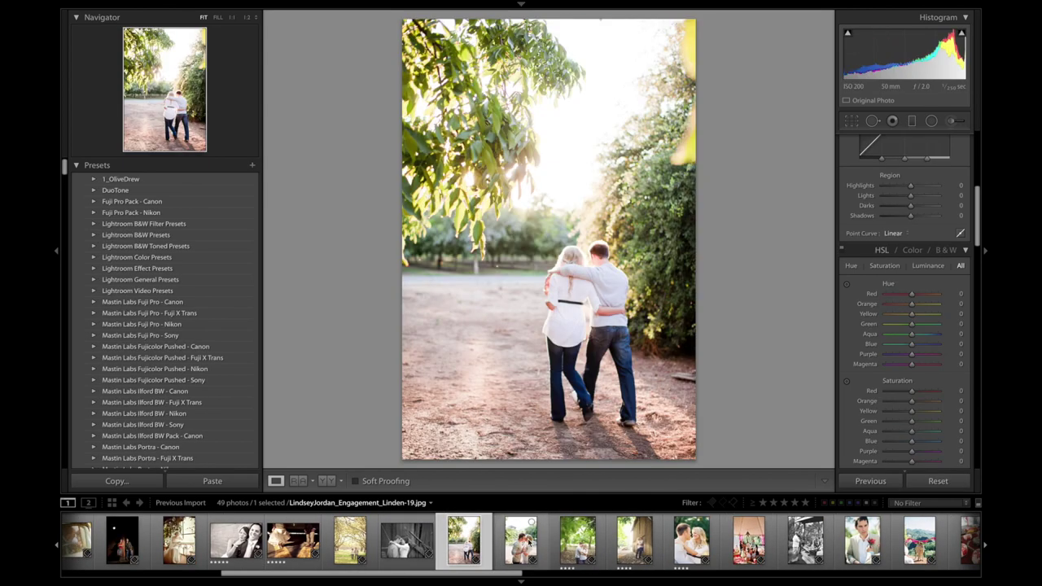
left_click(531, 541)
left_click(601, 540)
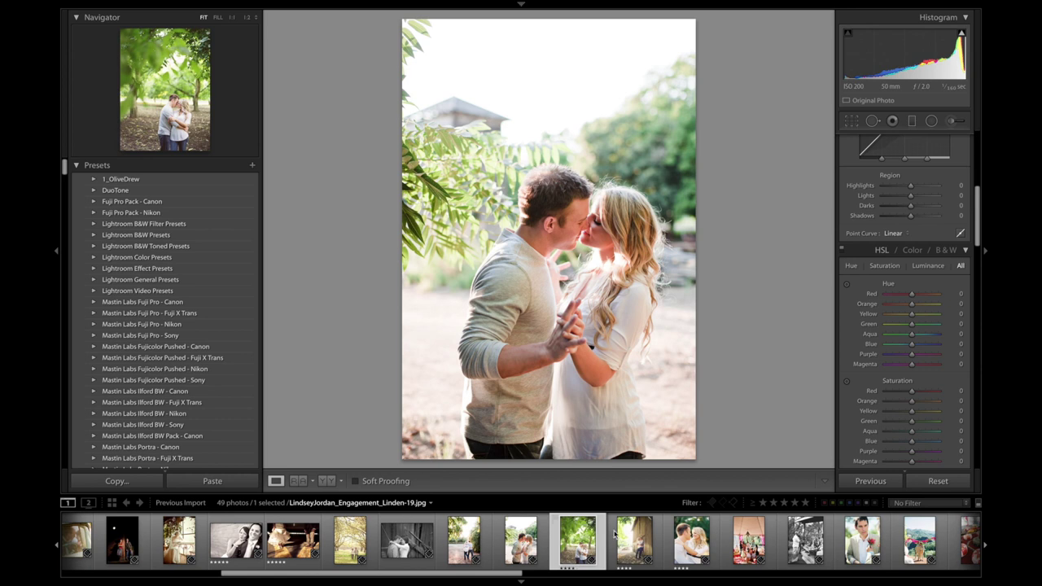
left_click(632, 542)
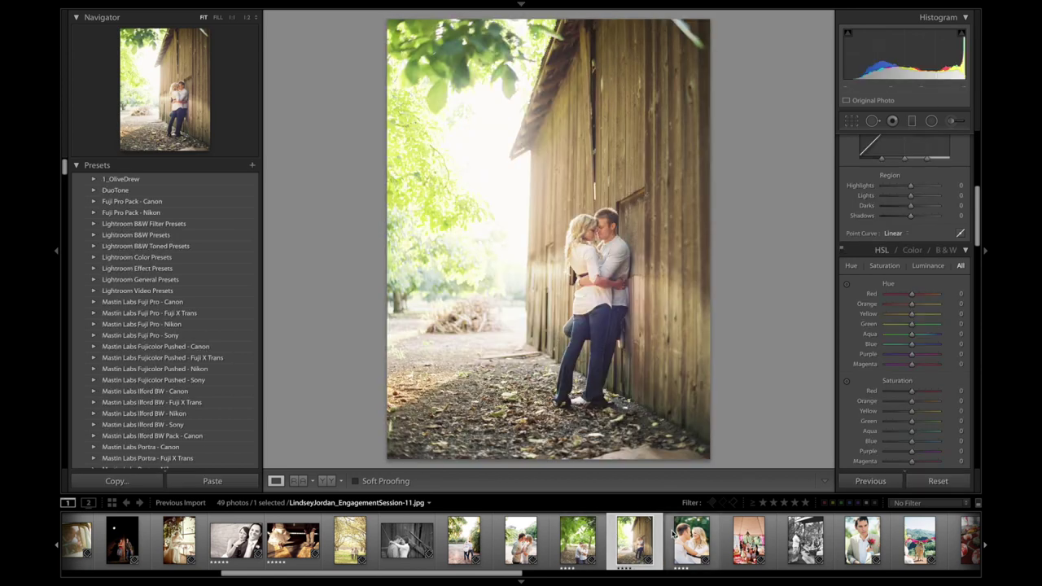
left_click(690, 543)
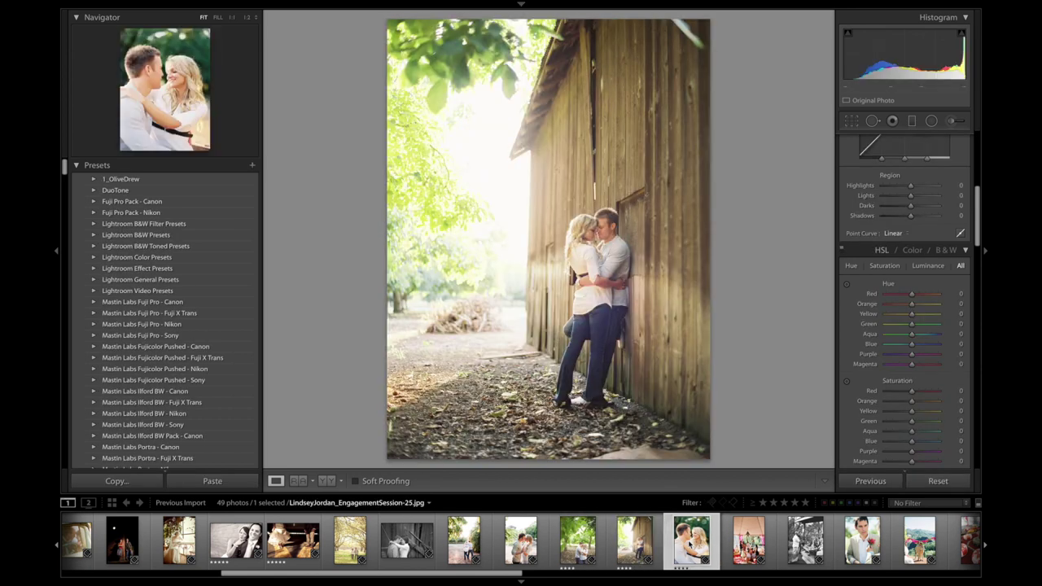
Step: View the colorful tent reception, the black-and-white outdoor drinks photo and the man having a red rose boutonniere pinned on
scroll(488, 554, "down", 5)
scroll(488, 554, "down", 1)
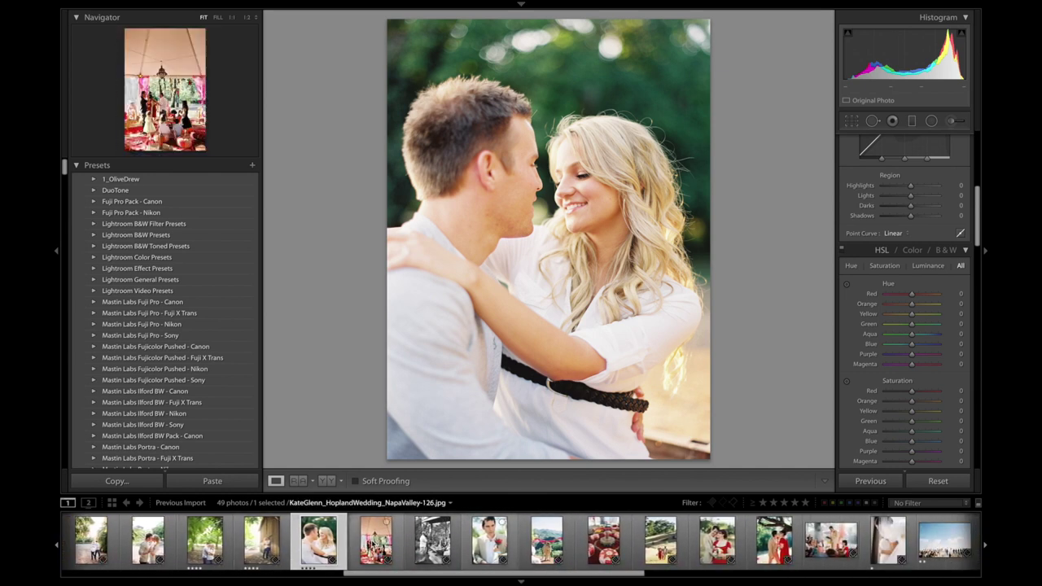
left_click(375, 544)
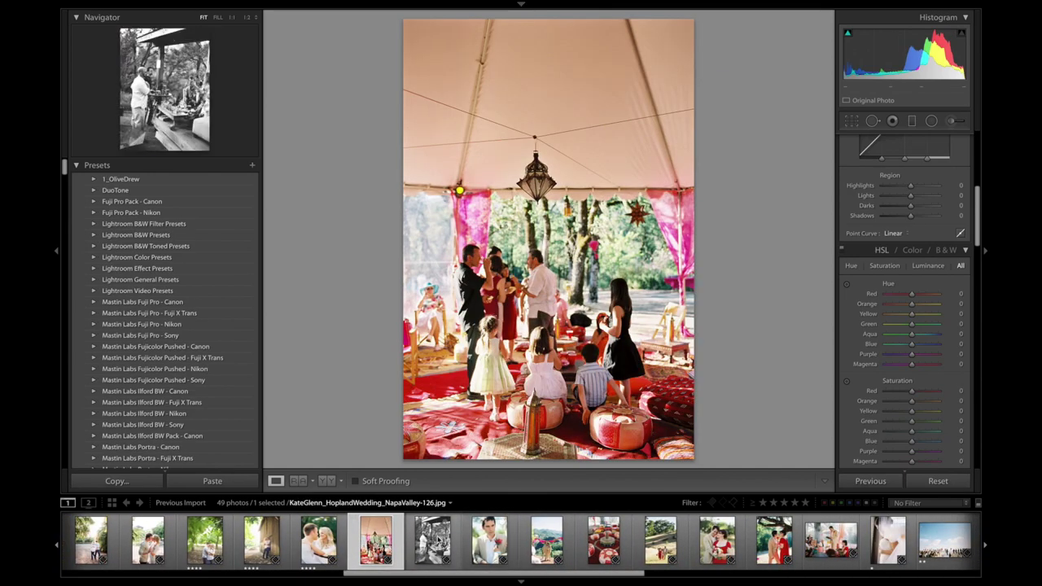
left_click(438, 540)
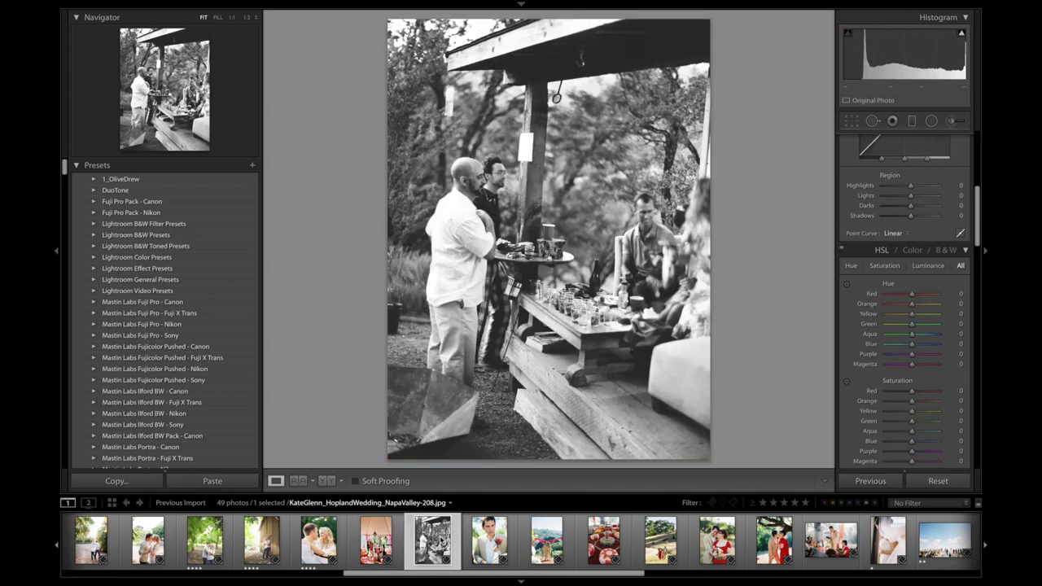
key("Right")
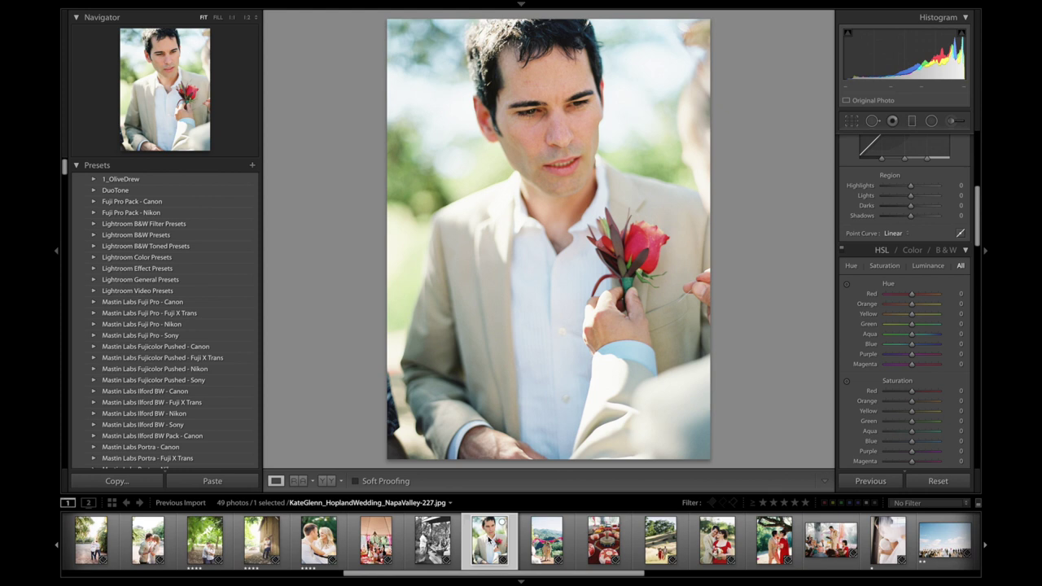
Step: Review the rest of the red-dress wedding, from the hug before the mountains through the couple portraits to the tent reading
scroll(445, 539, "down", 2)
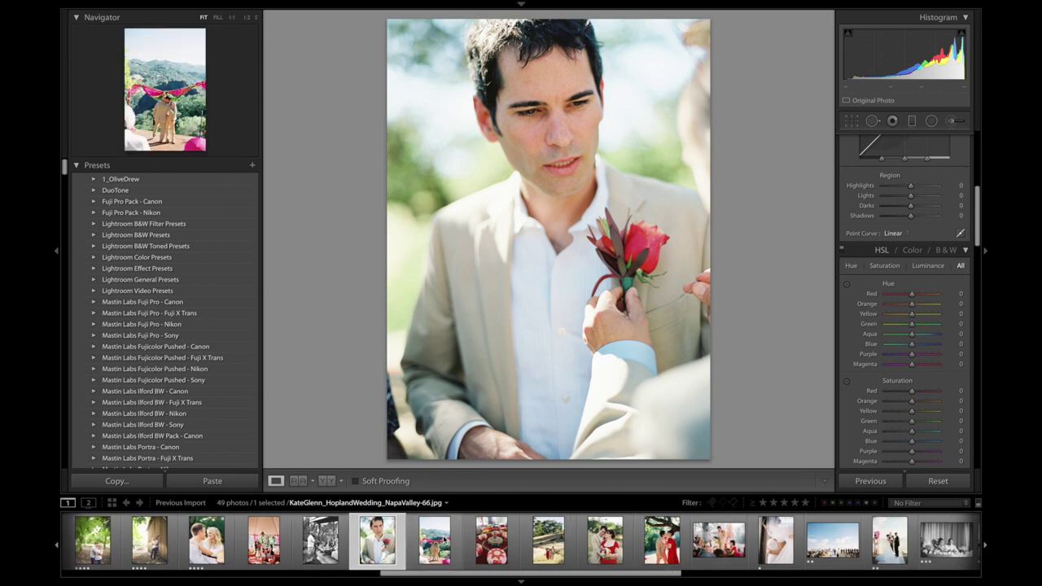
scroll(446, 539, "down", 1)
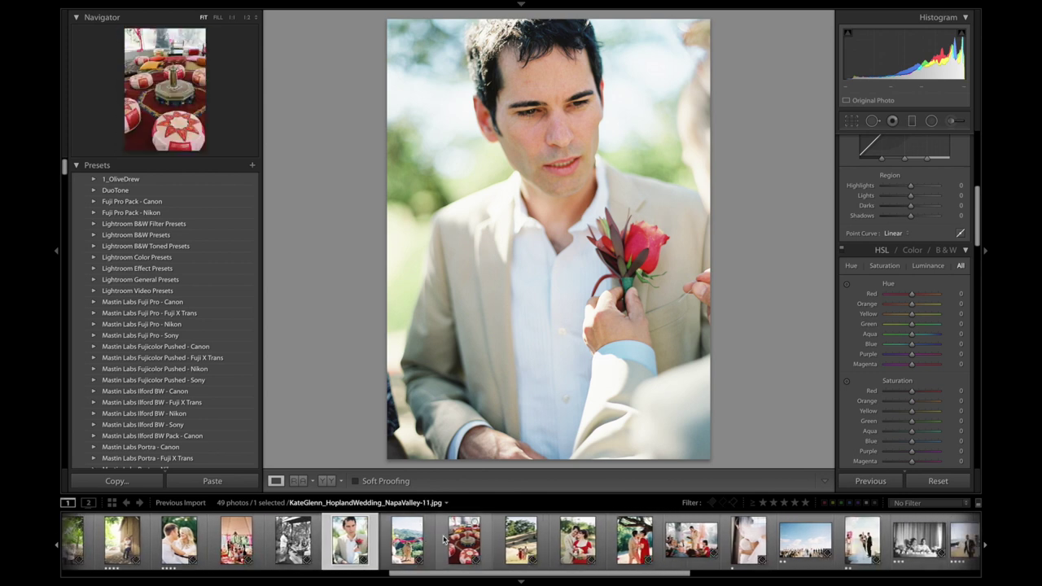
left_click(412, 544)
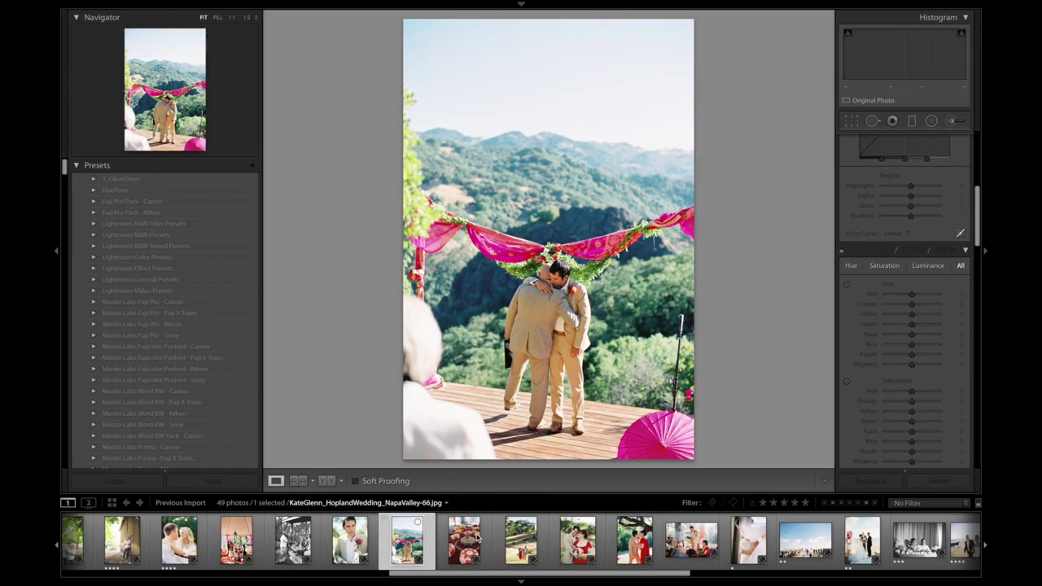
left_click(468, 540)
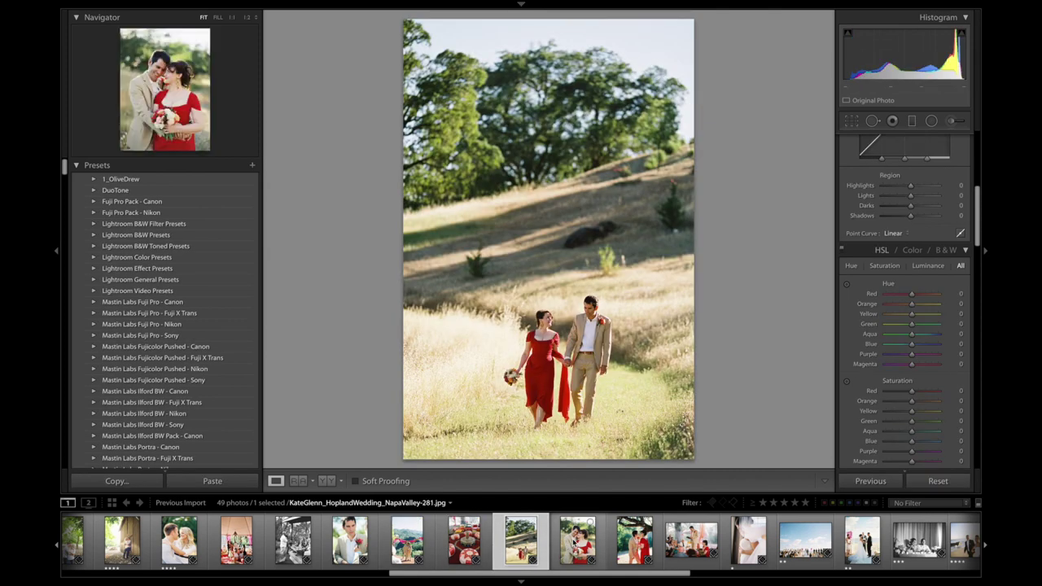
left_click(605, 542)
left_click(634, 542)
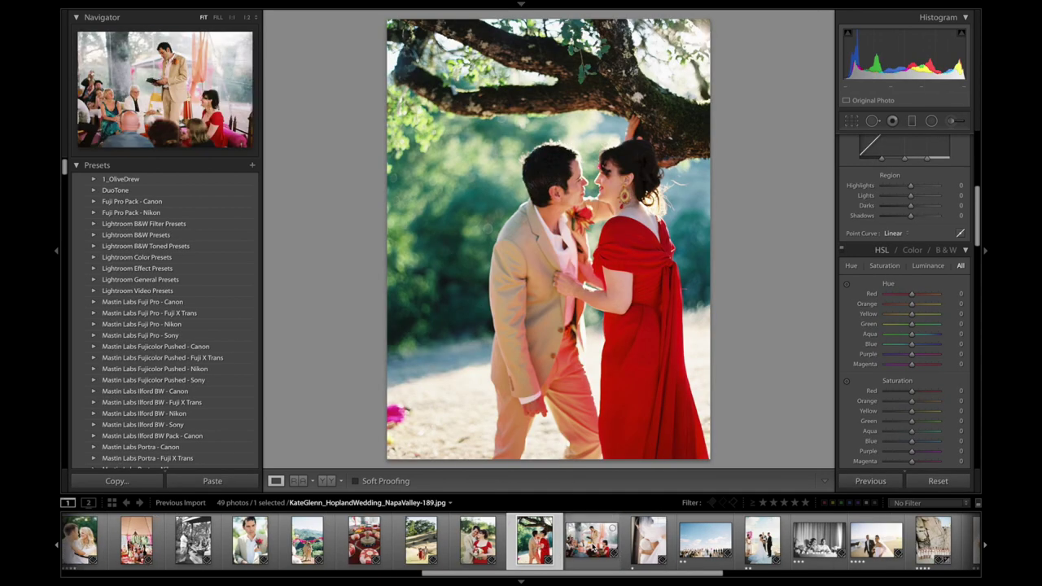
left_click(592, 540)
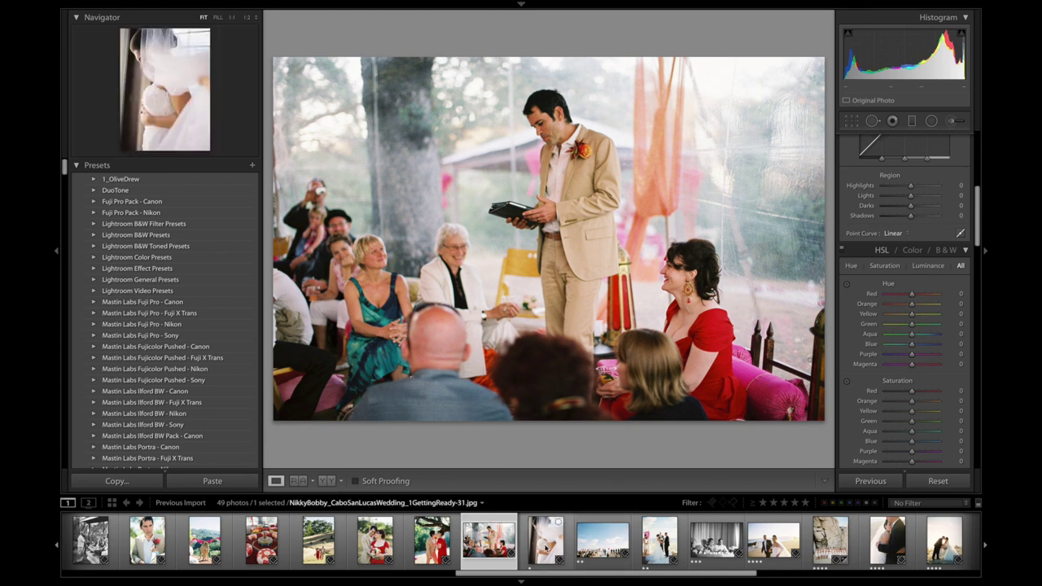
Step: Compare the red-dress bouquet portrait, the red floor cushions and the mountain-view hug with the tent reading photo
left_click(366, 546)
left_click(261, 539)
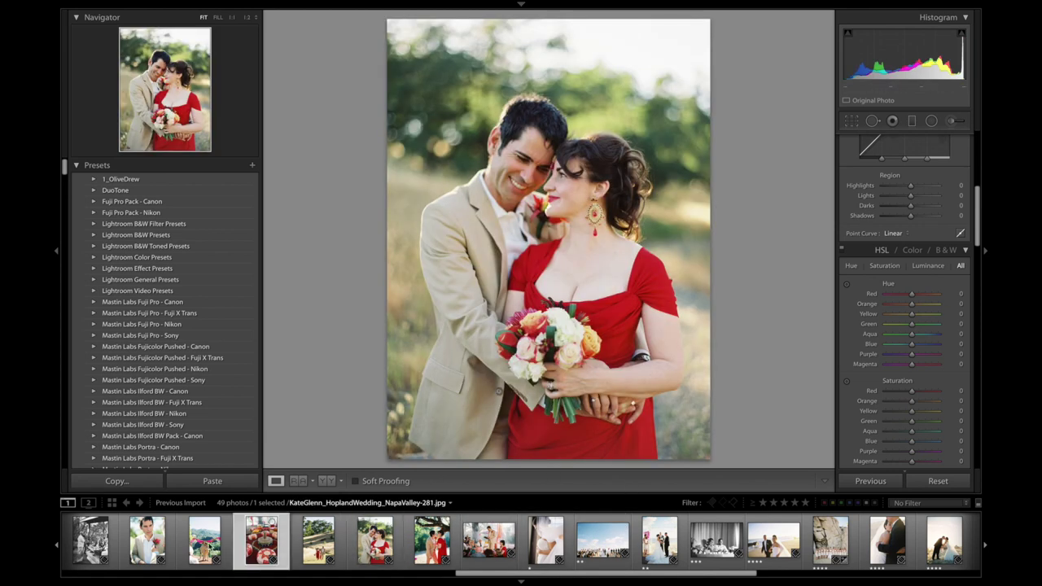
left_click(205, 540)
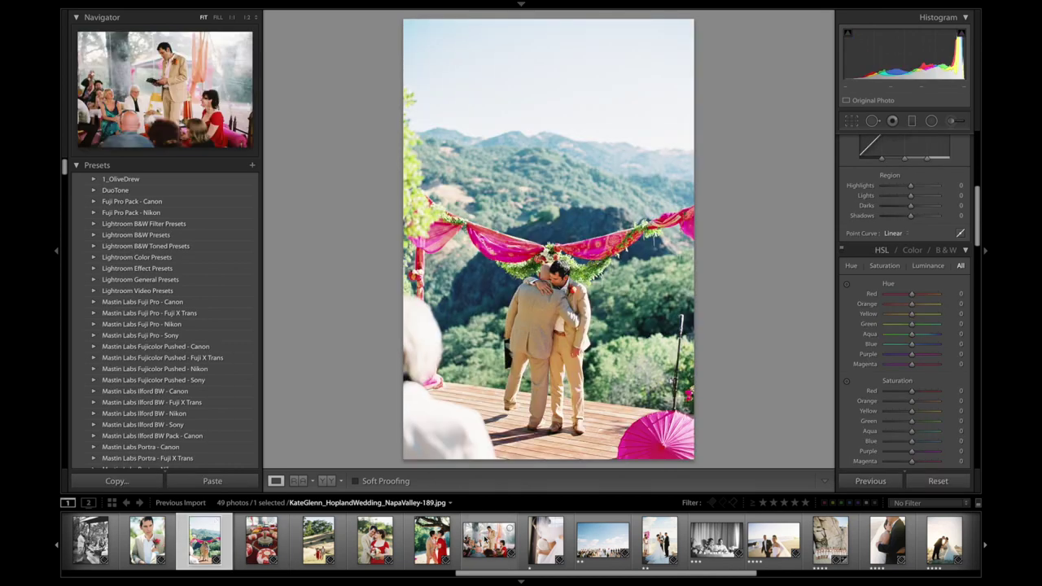
left_click(489, 540)
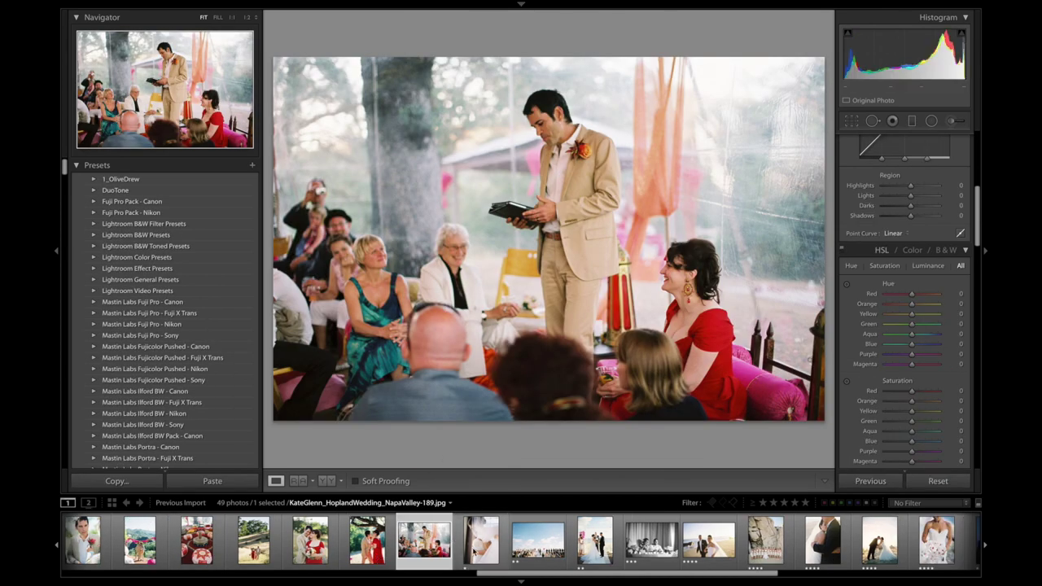
Step: View the beach wedding photos: the veiled bride, the wide ceremony, the couple's vows and the black-and-white reception table
key("Right")
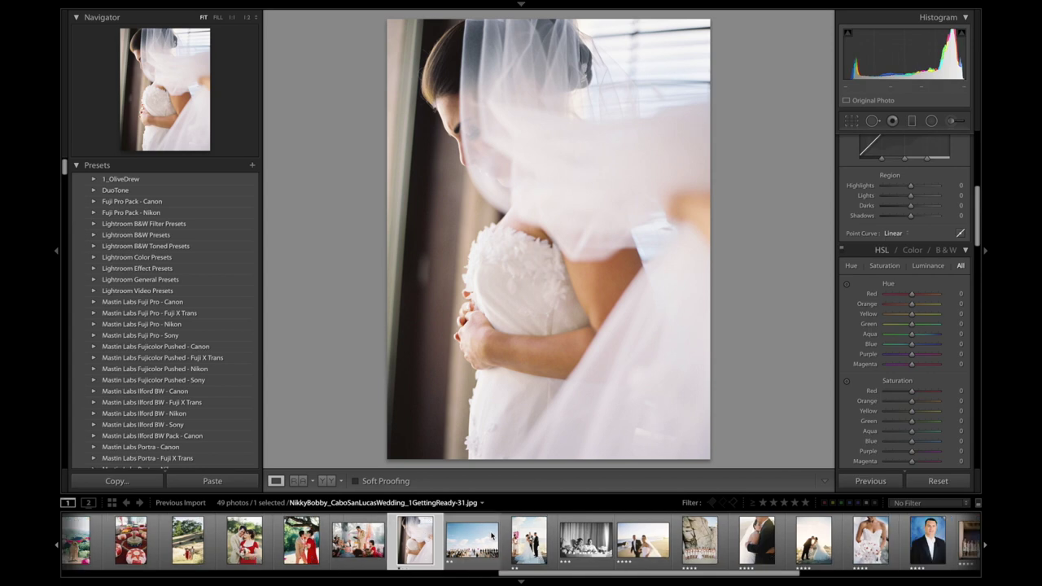
left_click(481, 537)
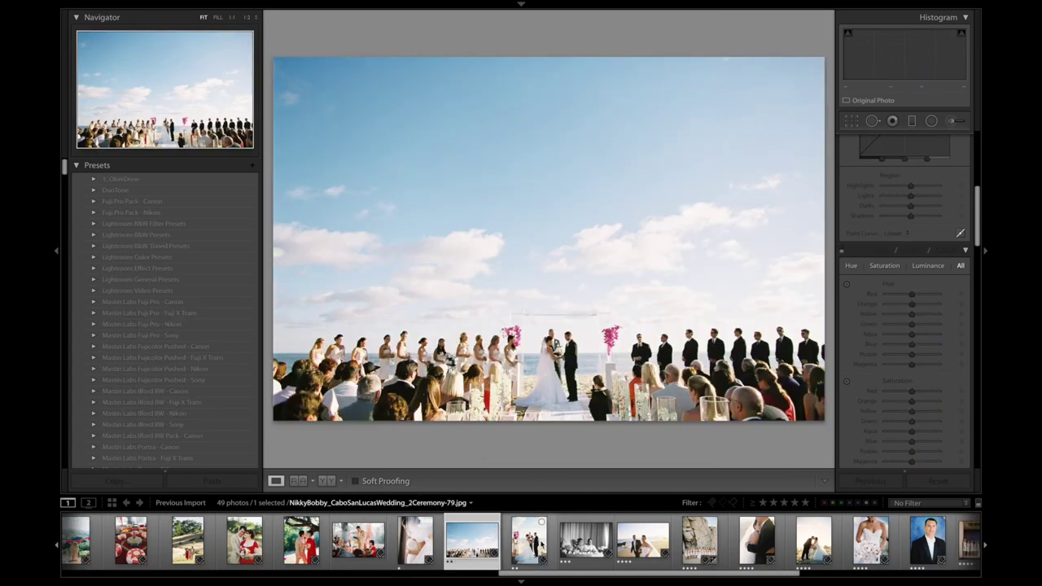
left_click(535, 544)
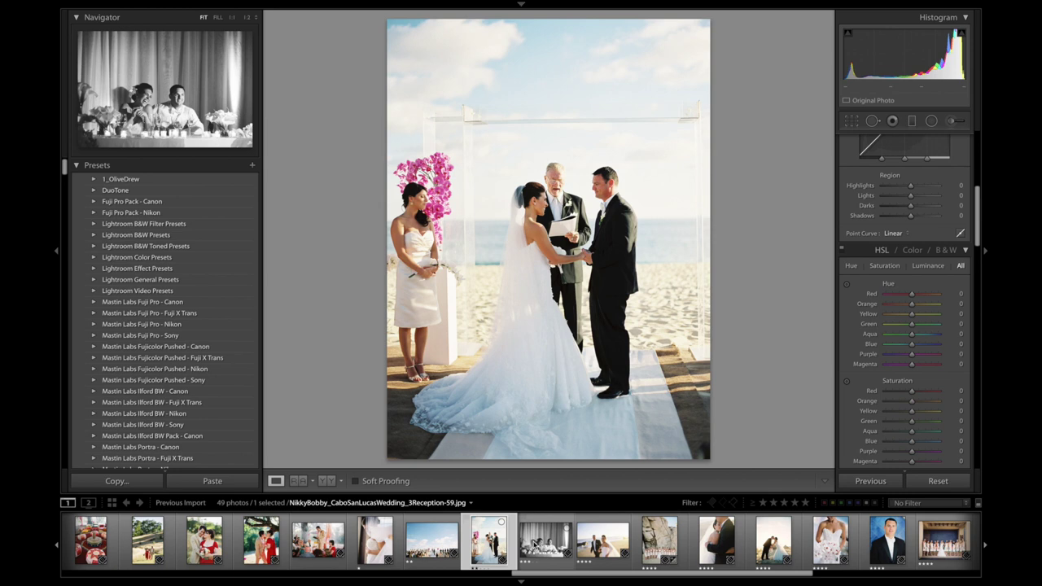
left_click(546, 539)
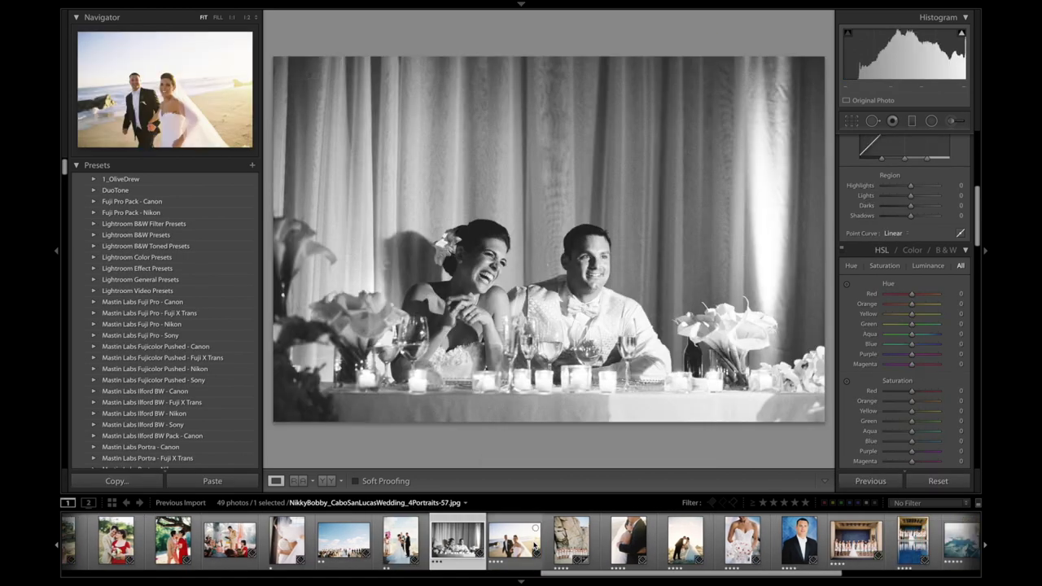
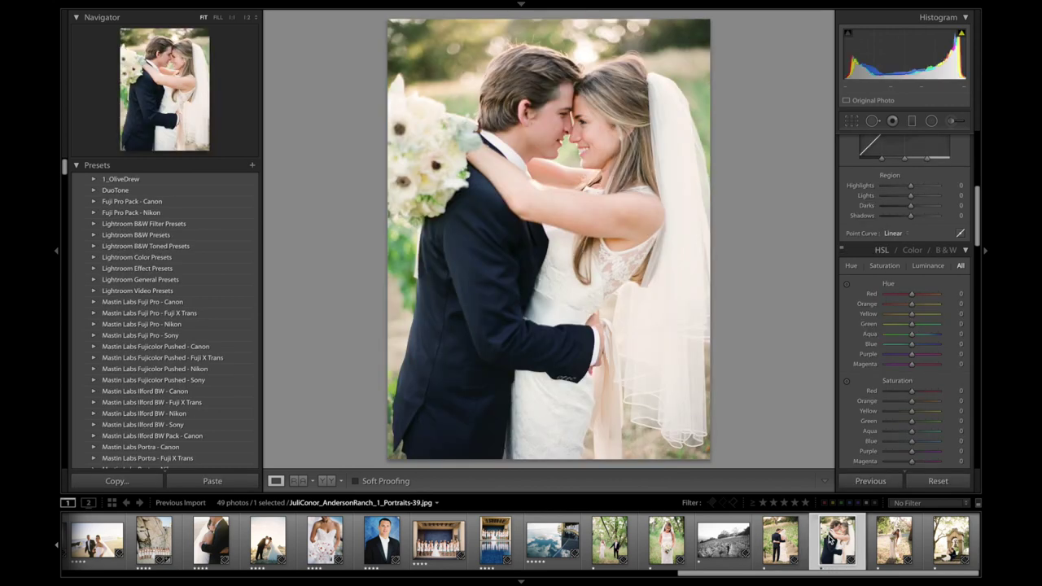
Step: View the bride with her bouquet under the tree, the couple at the stone bell arch and the couple in the vineyard
left_click(890, 543)
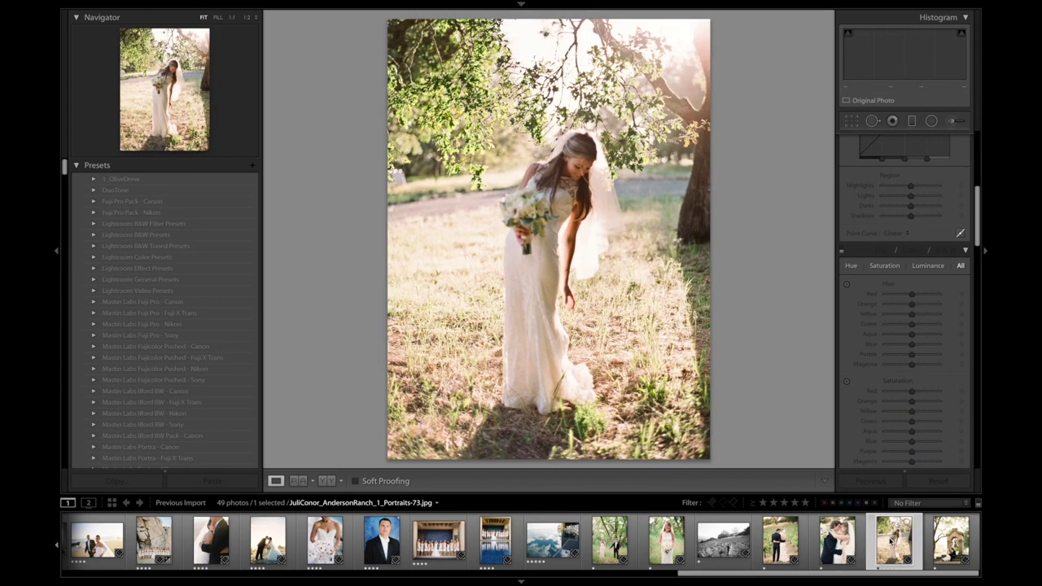
left_click(954, 542)
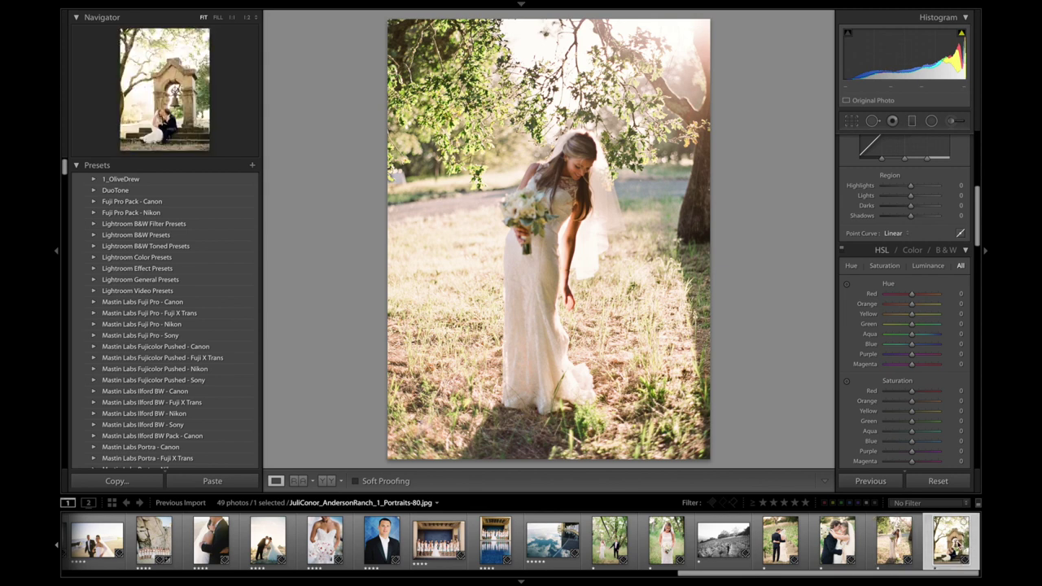
left_click(777, 551)
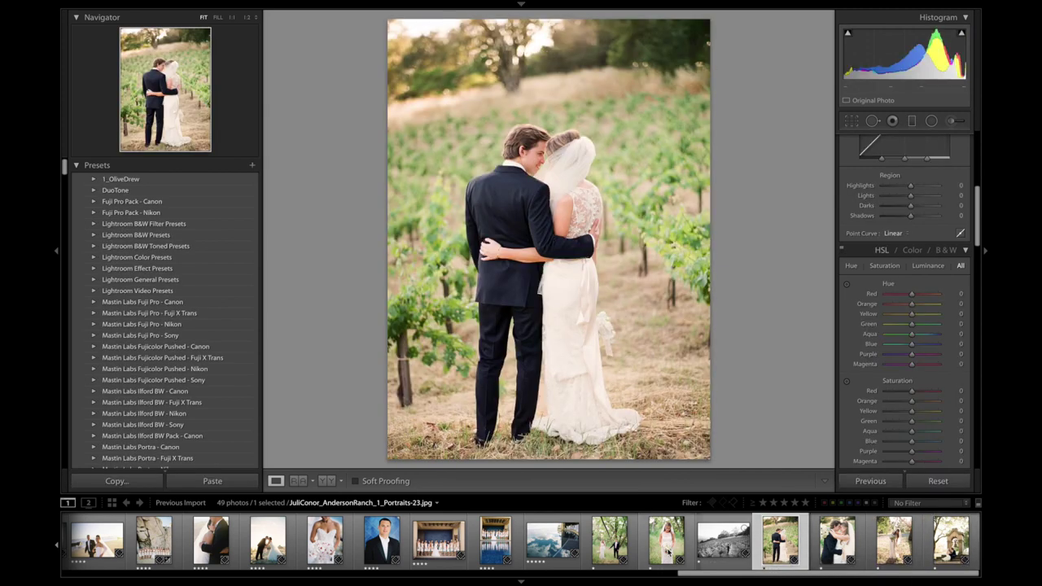
Step: Compare the woodland bride and couple portraits with the beach wedding's pool reflection, wedding party, orchid bouquet and beach kiss photos
left_click(668, 548)
left_click(604, 549)
left_click(552, 539)
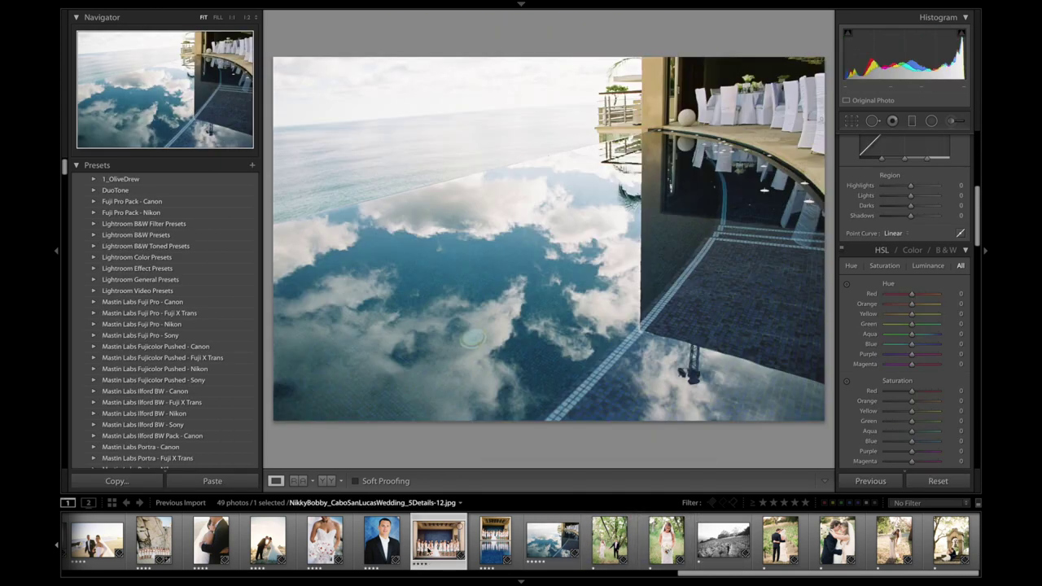
left_click(438, 539)
left_click(324, 539)
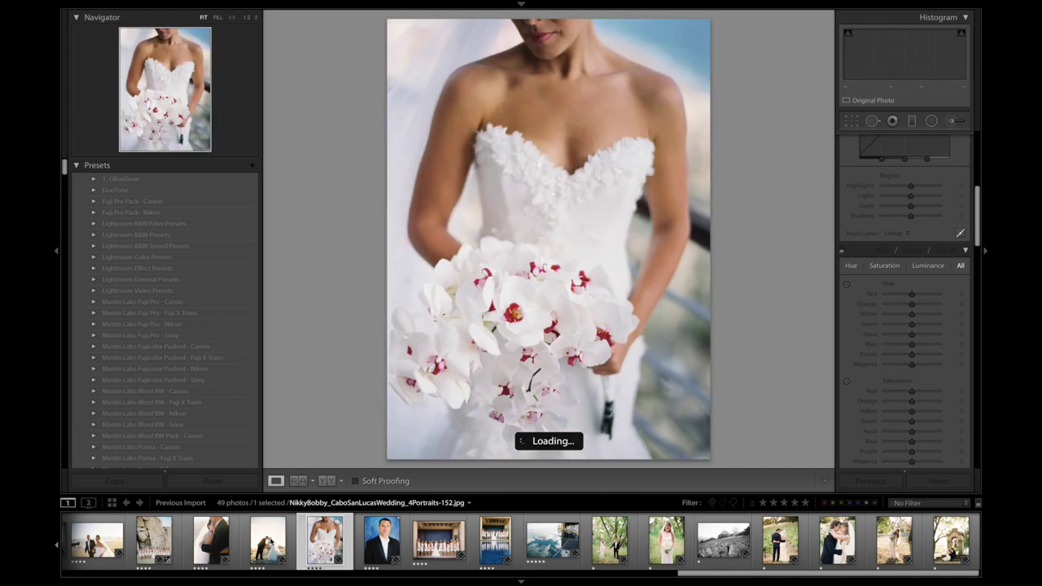
key("Left")
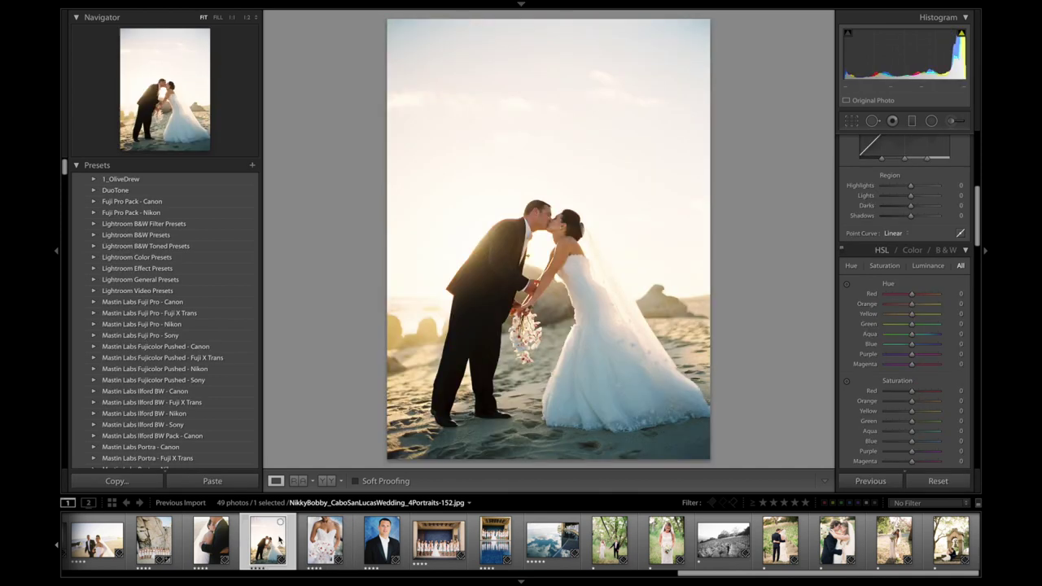
left_click(613, 539)
left_click(666, 542)
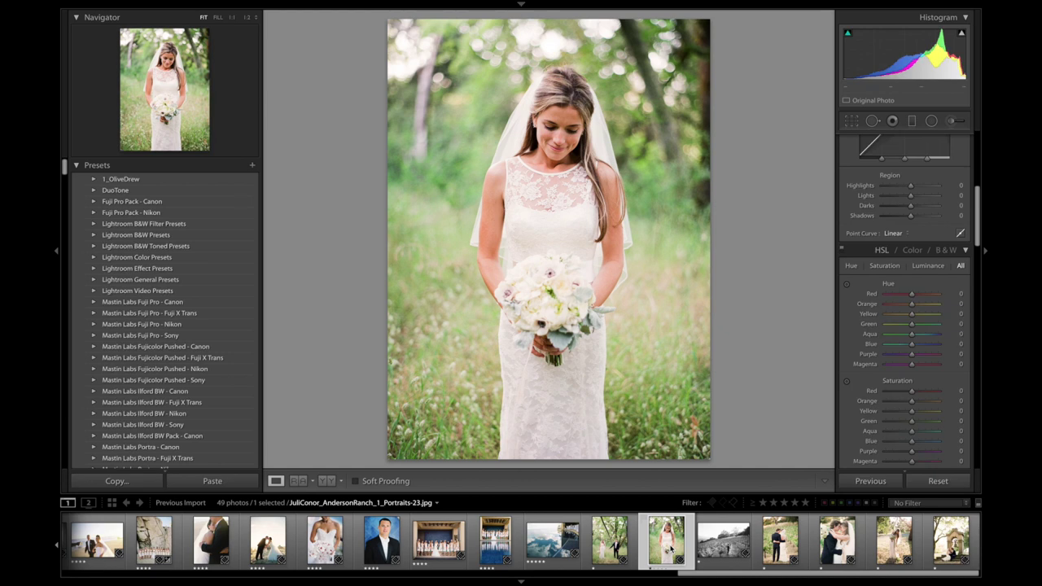
Step: Review the earliest photos again, from the street kiss, sunset embrace and night portrait to the fence and green truck engagement shots
scroll(672, 551, "up", 15)
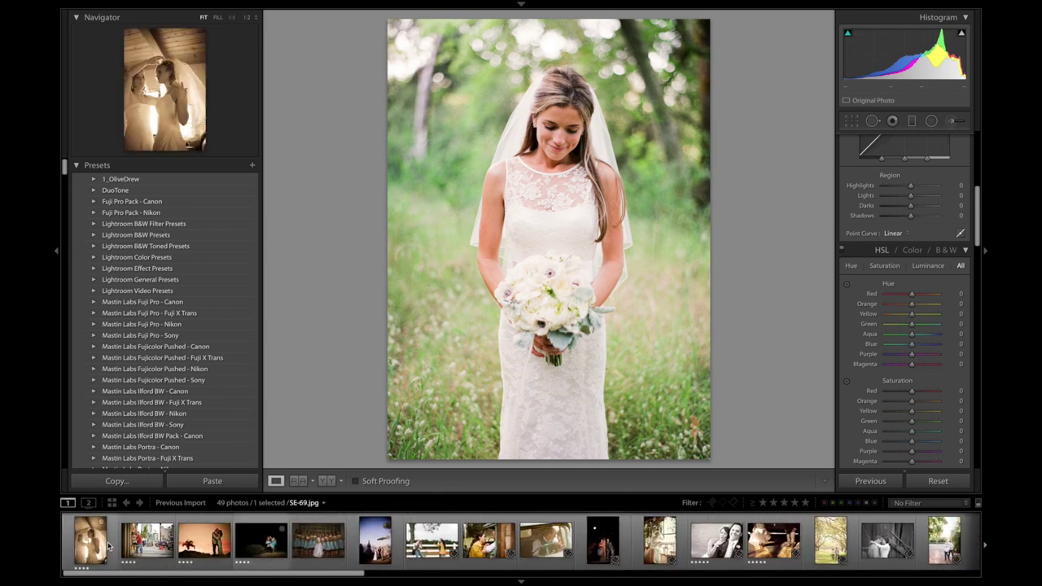
left_click(145, 541)
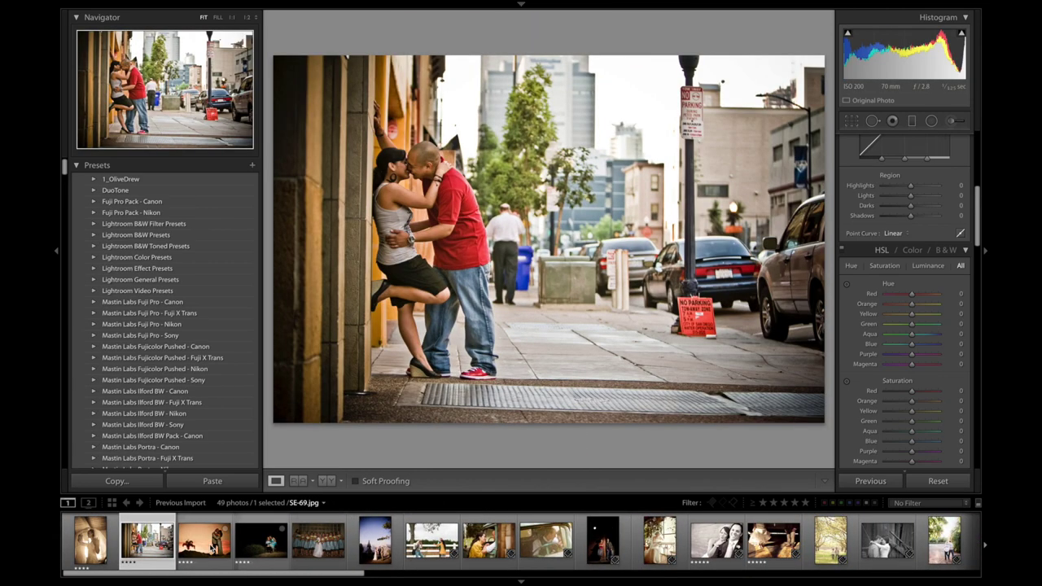
left_click(213, 547)
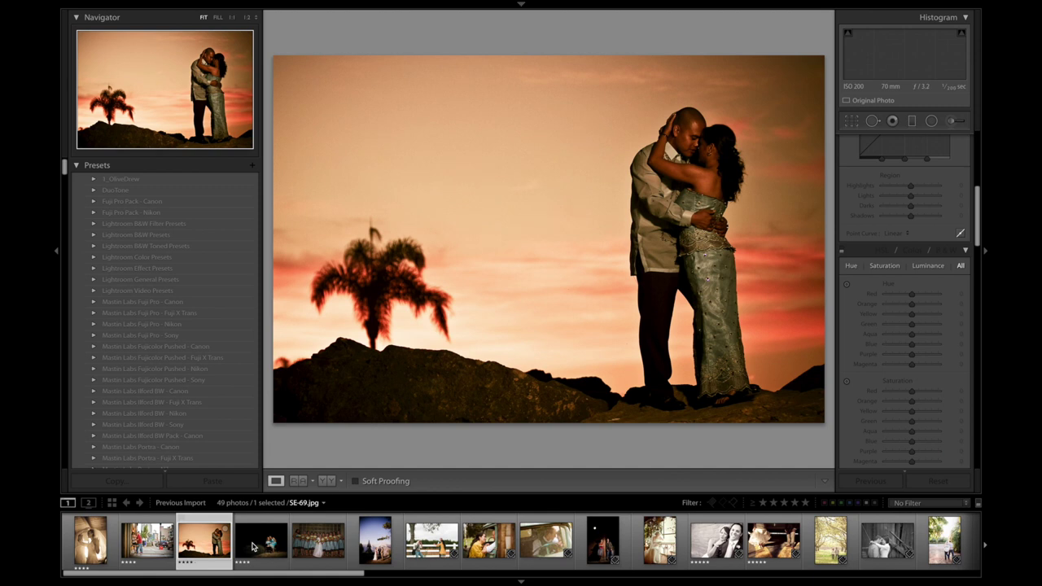
left_click(253, 548)
left_click(335, 539)
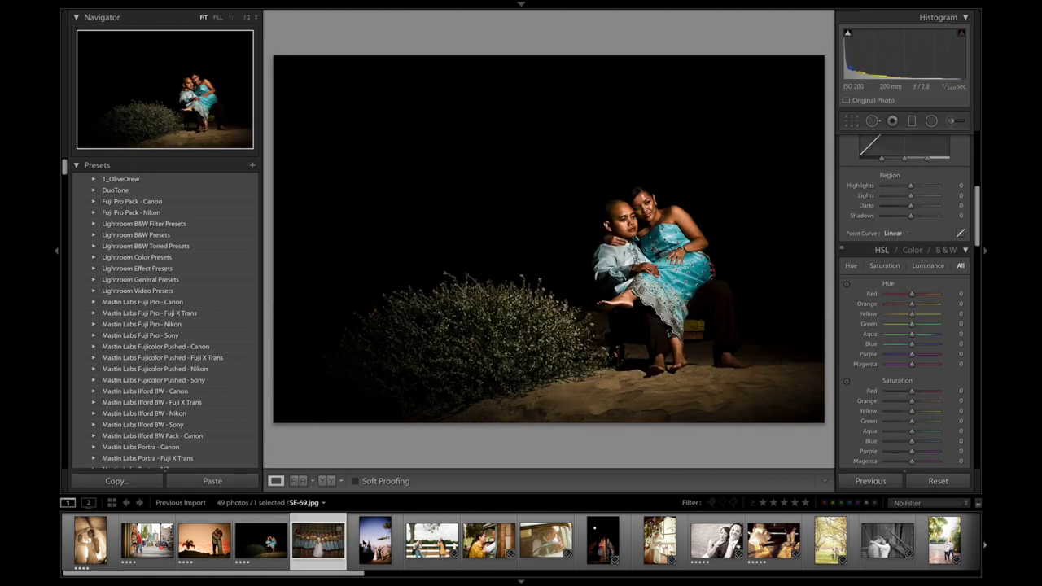
left_click(369, 544)
left_click(429, 544)
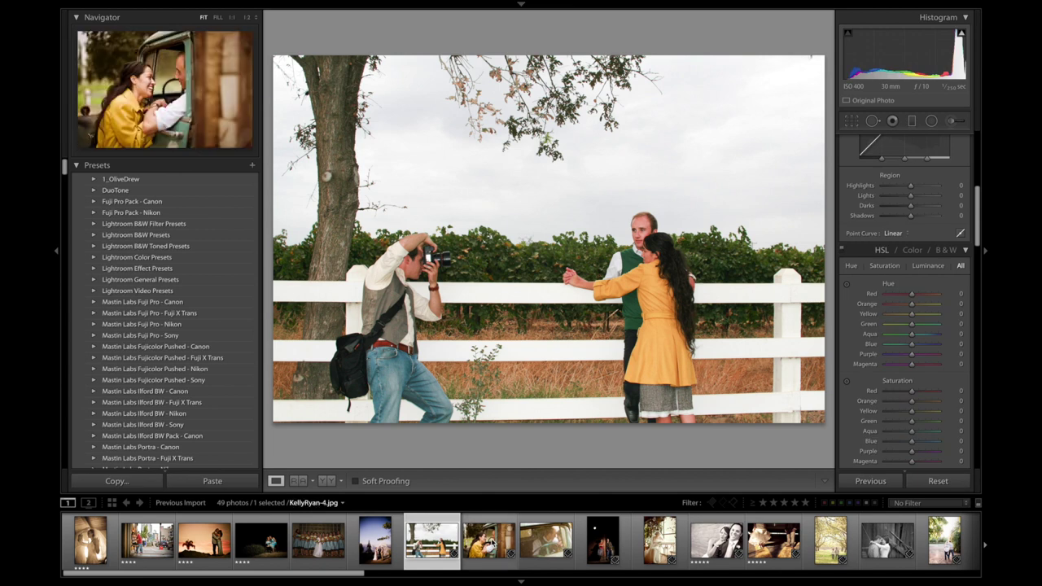
left_click(489, 541)
Step: Review the ranch wedding in sequence, from the couple holding hands in the woods to the couple at the stone bell arch
scroll(521, 541, "down", 10)
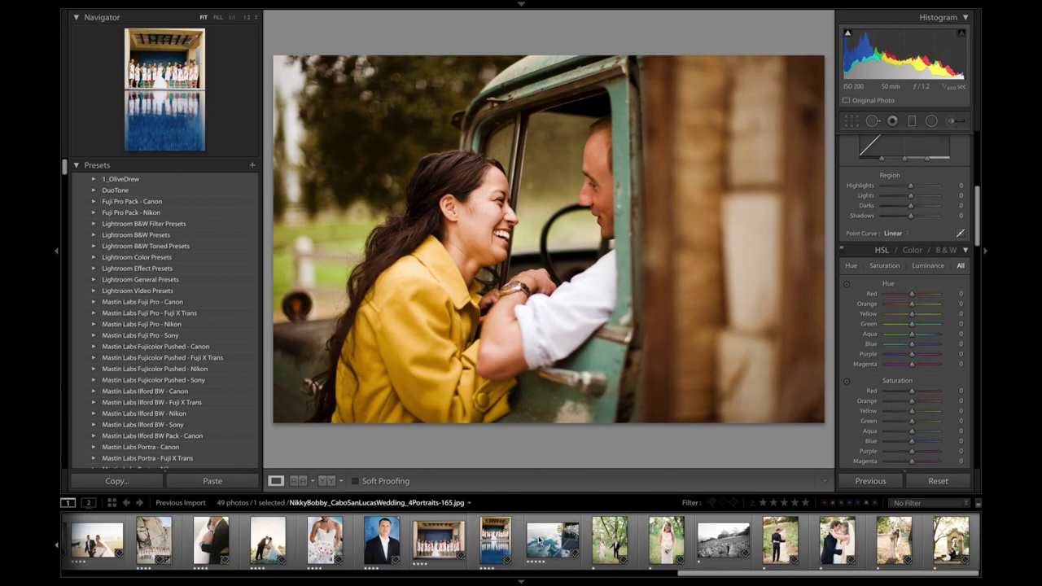
left_click(615, 541)
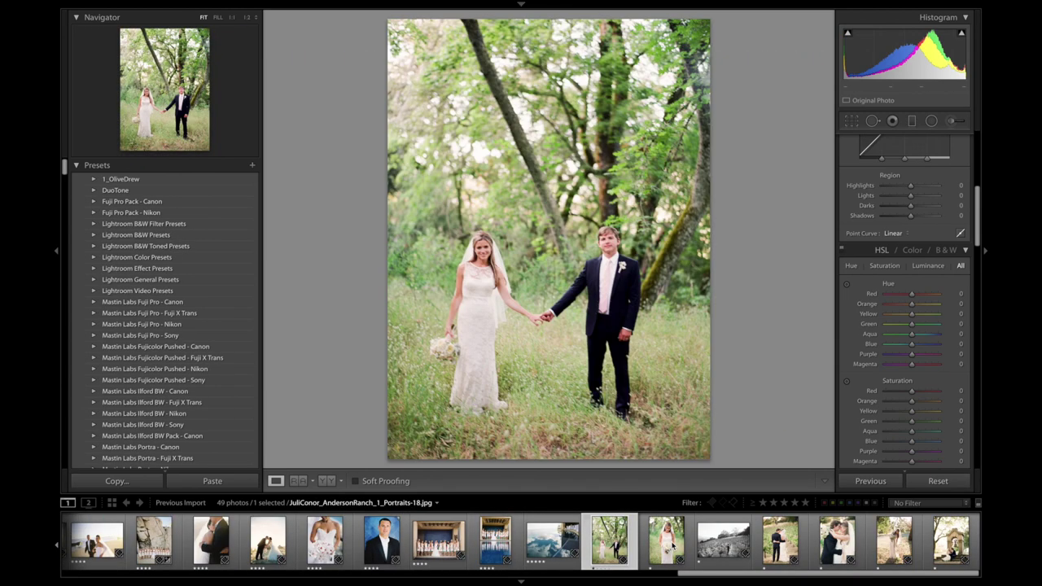
left_click(667, 542)
left_click(725, 542)
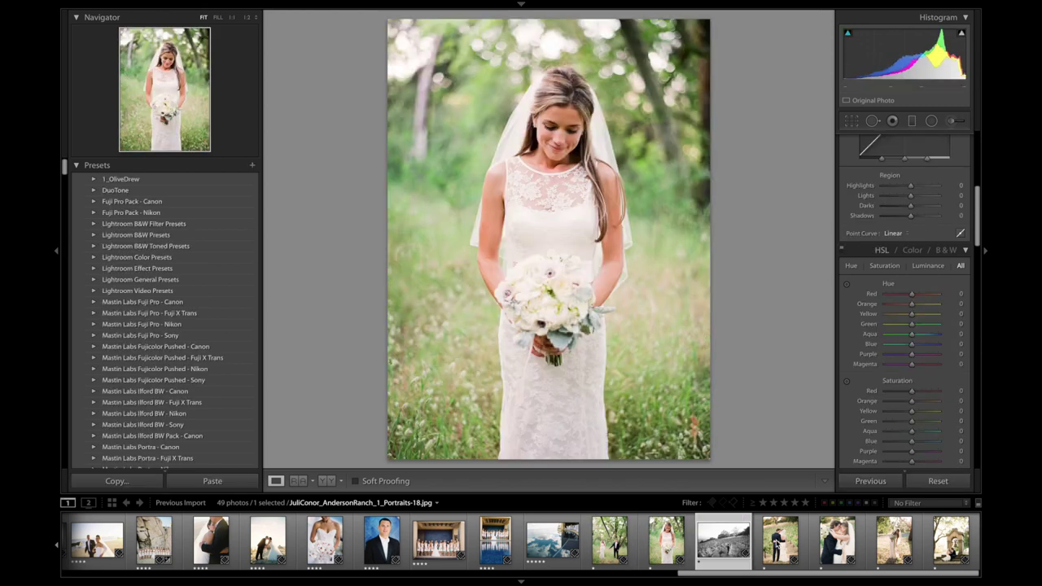
left_click(781, 542)
left_click(839, 542)
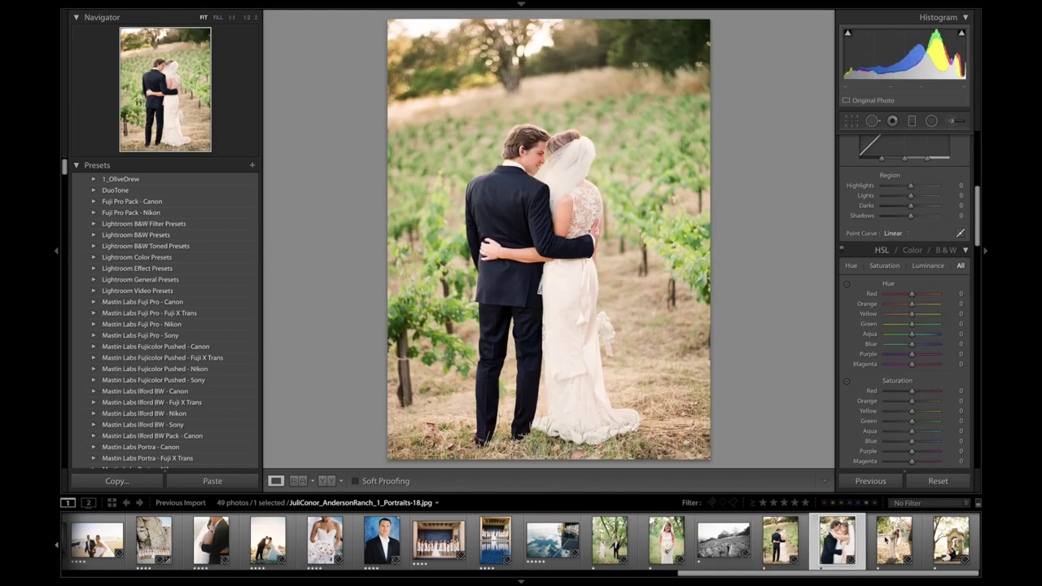
left_click(894, 542)
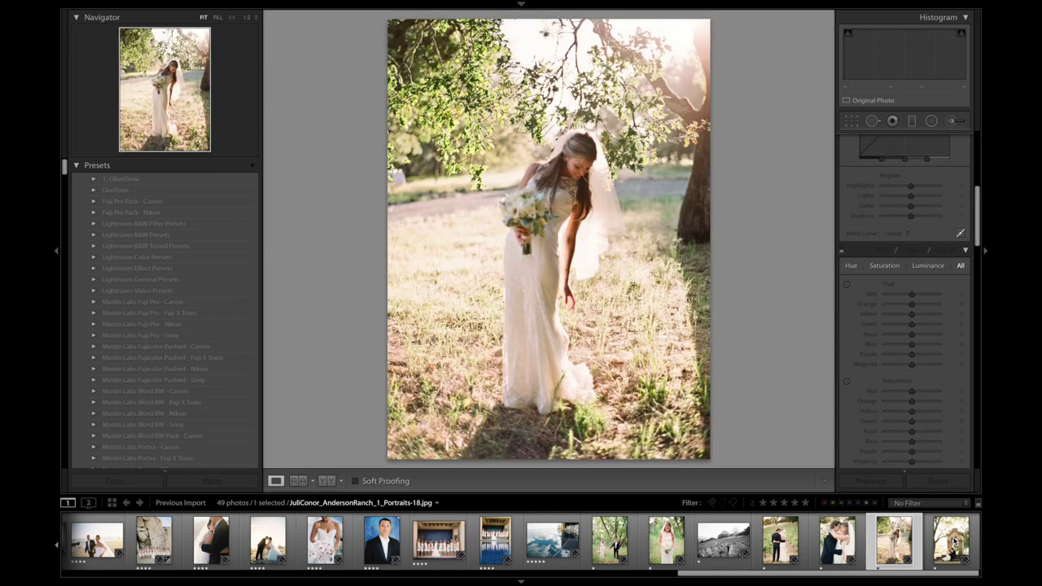
left_click(953, 542)
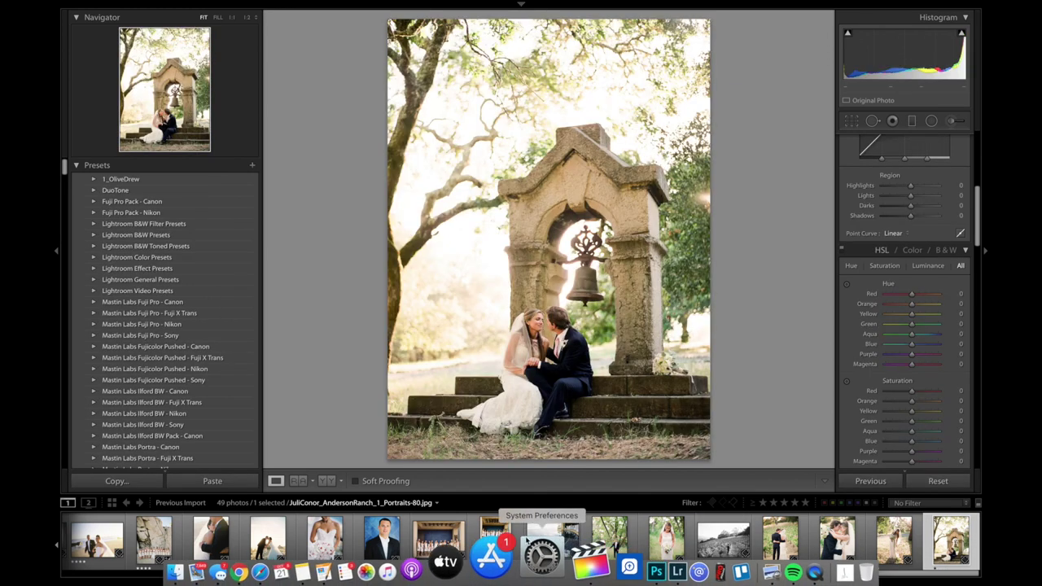
left_click(531, 530)
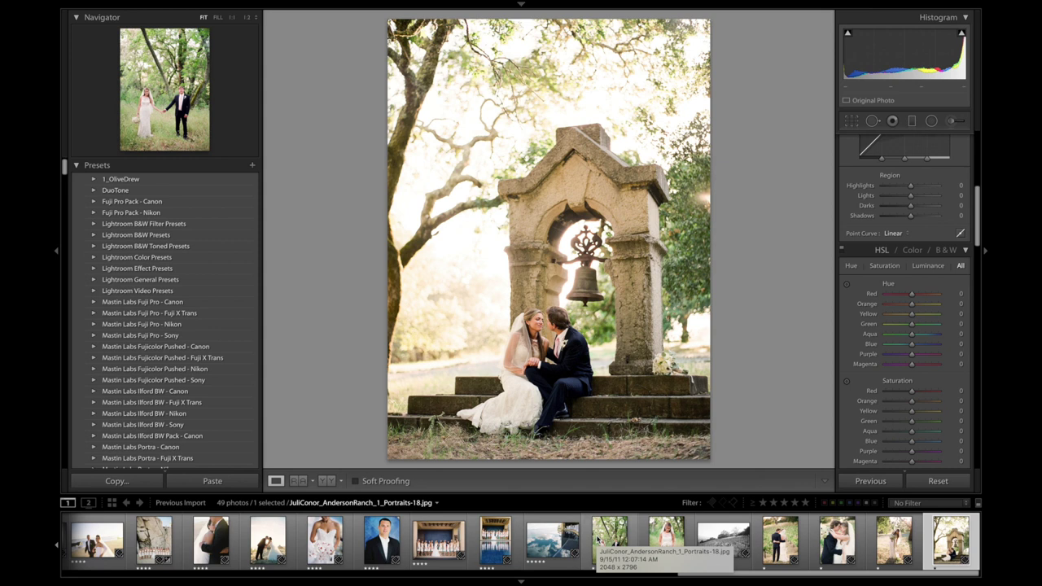
Step: View the beach wedding's bridesmaids in front of the cliff and the couple kissing on the sand
scroll(367, 539, "up", 2)
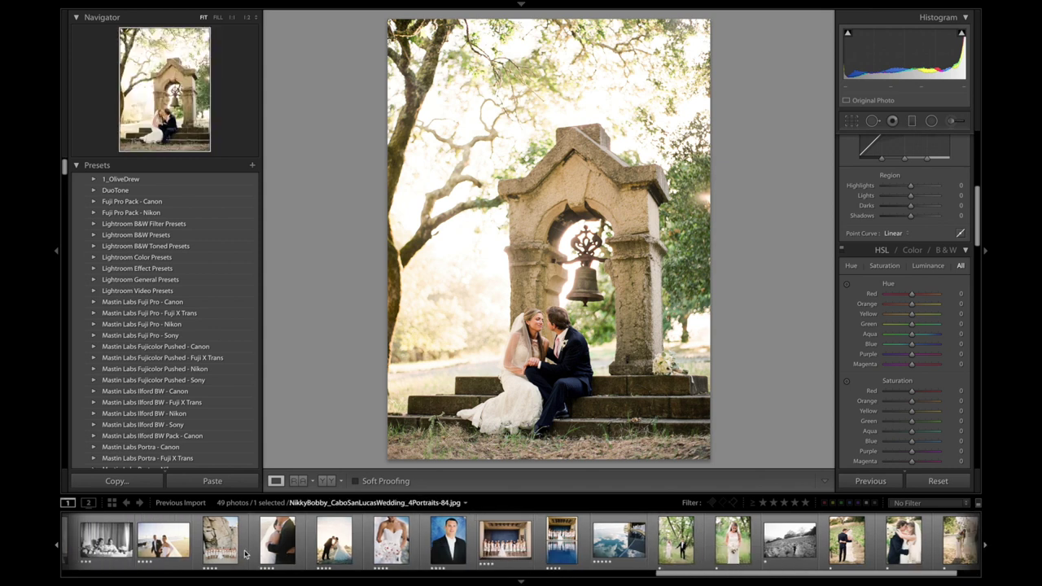
left_click(227, 550)
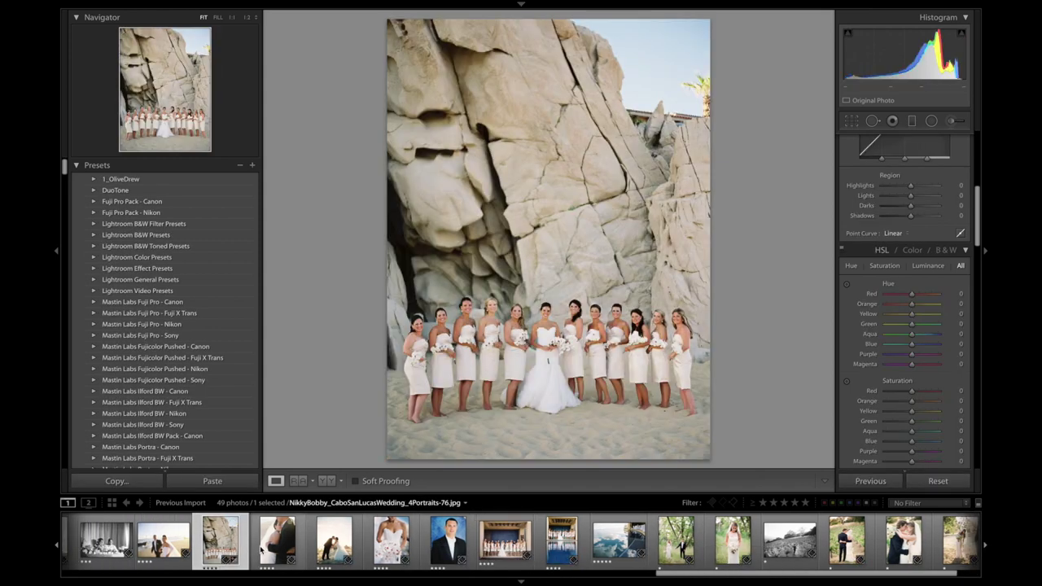
left_click(334, 539)
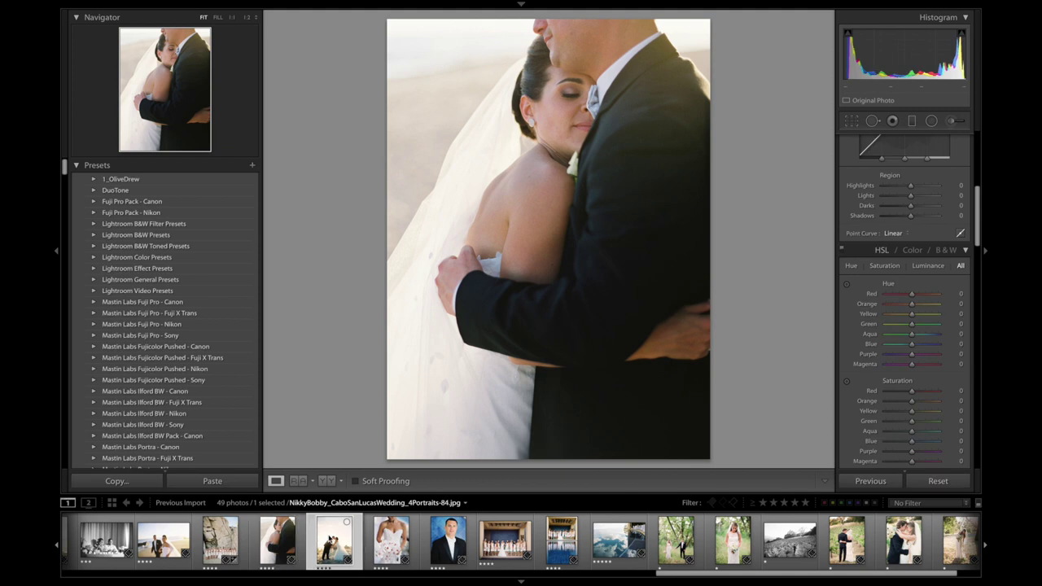
Step: Compare the wide beach ceremony, veiled bride, black-and-white reception table and cliff bridesmaids with the red-dress wedding's tent reading and couple portrait
scroll(433, 546, "up", 8)
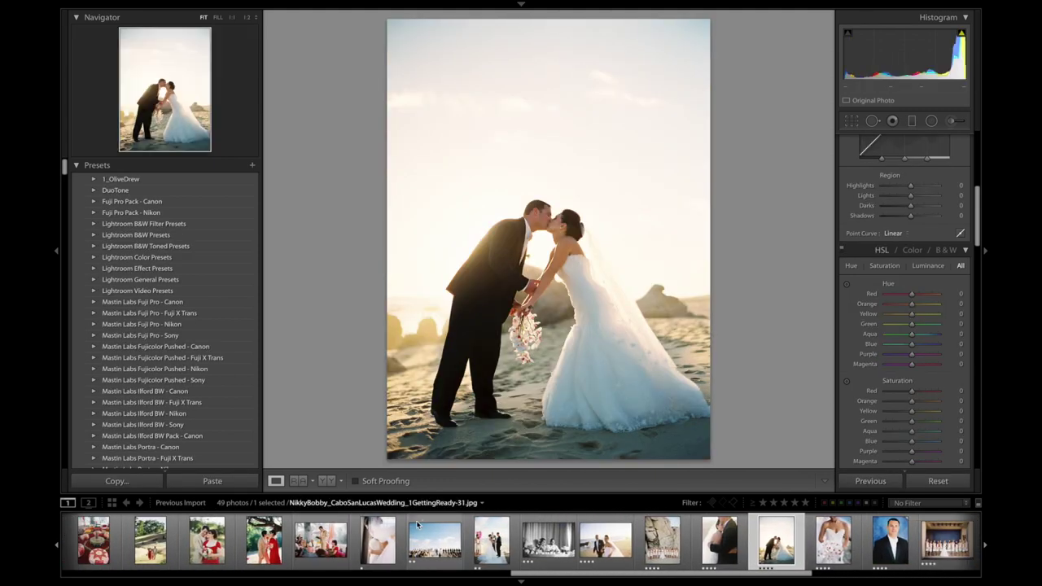
left_click(433, 544)
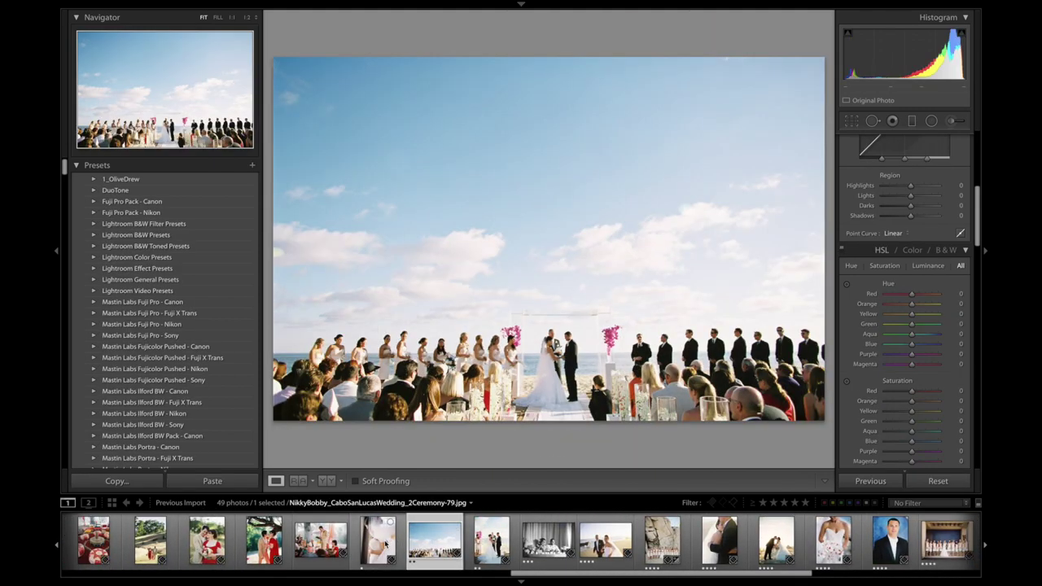
left_click(385, 544)
left_click(552, 536)
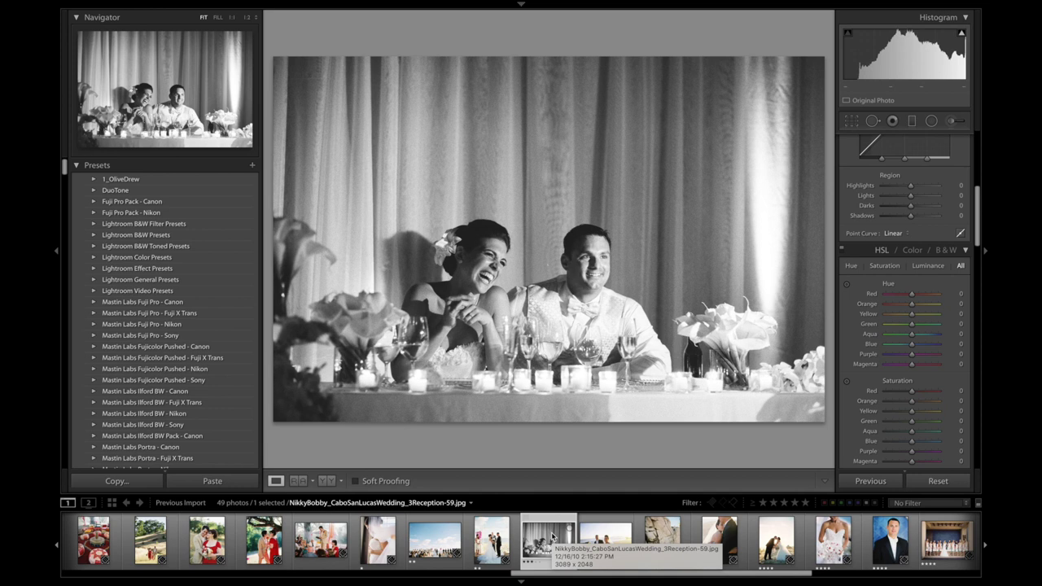
left_click(661, 539)
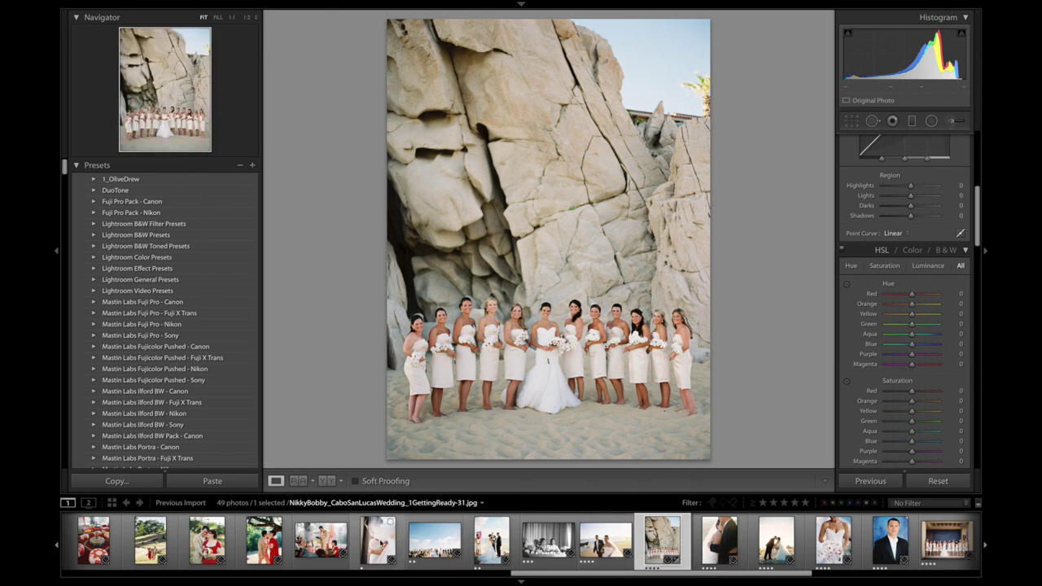
left_click(321, 539)
left_click(257, 553)
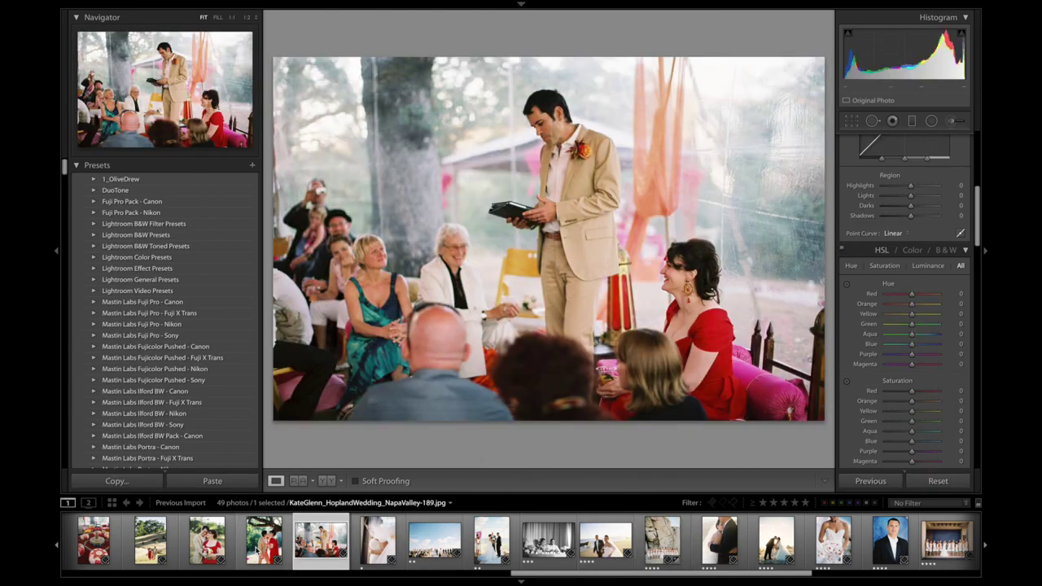